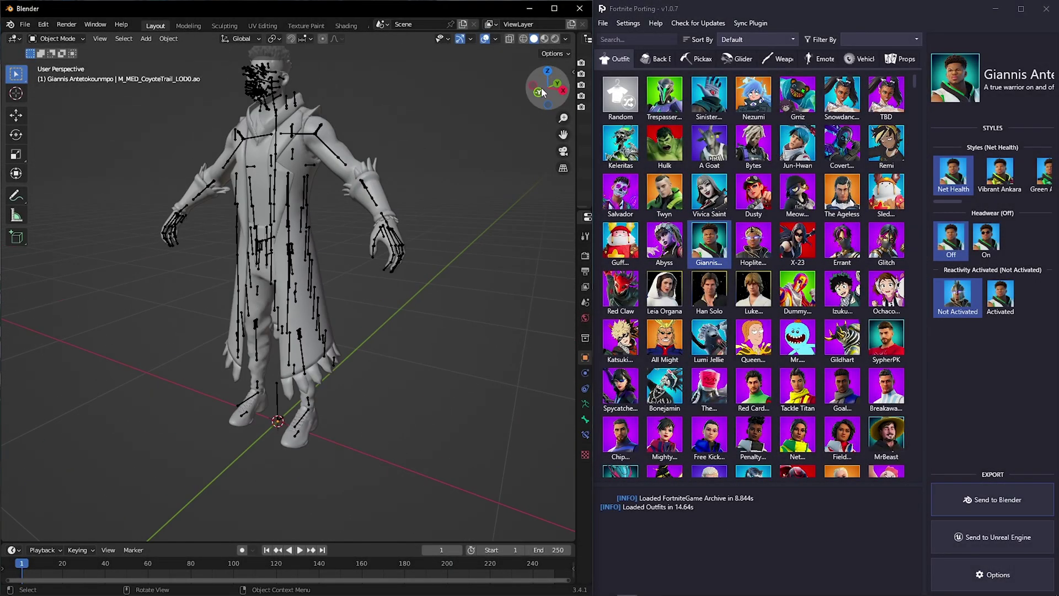
Move the imported Giannis outfit model away from the world origin to leave space for other models
{"action": "left_click", "coordinate": [544, 38]}
{"action": "middle_click_drag", "start_coordinate": [265, 395], "coordinate": [309, 404]}
{"action": "scroll", "coordinate": [309, 404], "scroll_direction": "down", "scroll_amount": 3}
{"action": "left_click", "coordinate": [309, 404]}
{"action": "key", "text": "g"}
{"action": "left_click", "coordinate": [206, 408]}
Export the Noble Shroud back bling from Fortnite Porting to Blender and raise the cape above the ground along Z
{"action": "left_click", "coordinate": [654, 59]}
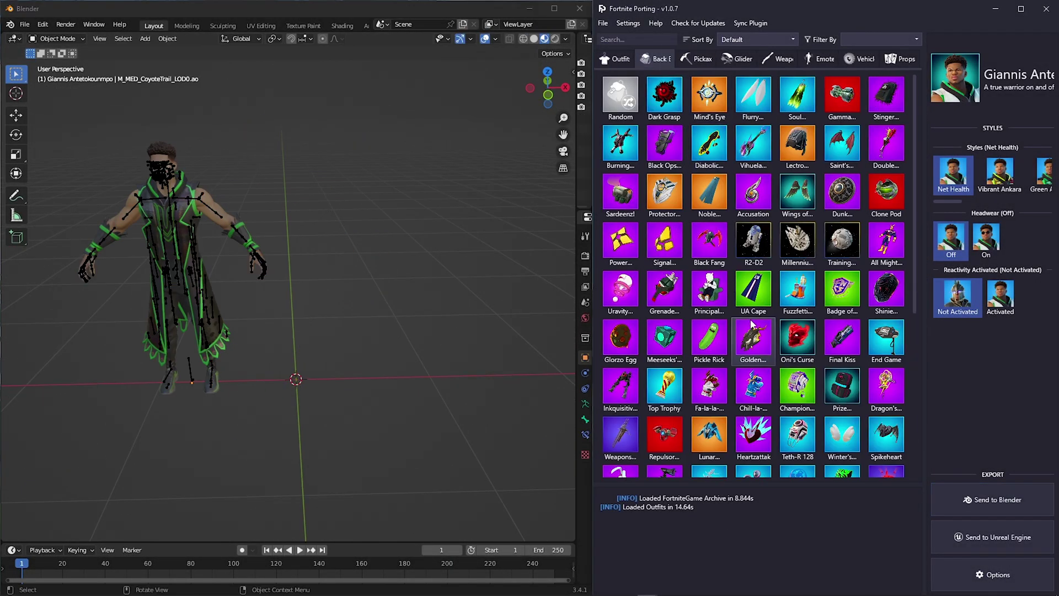
{"action": "left_click", "coordinate": [992, 499]}
{"action": "left_click", "coordinate": [371, 295]}
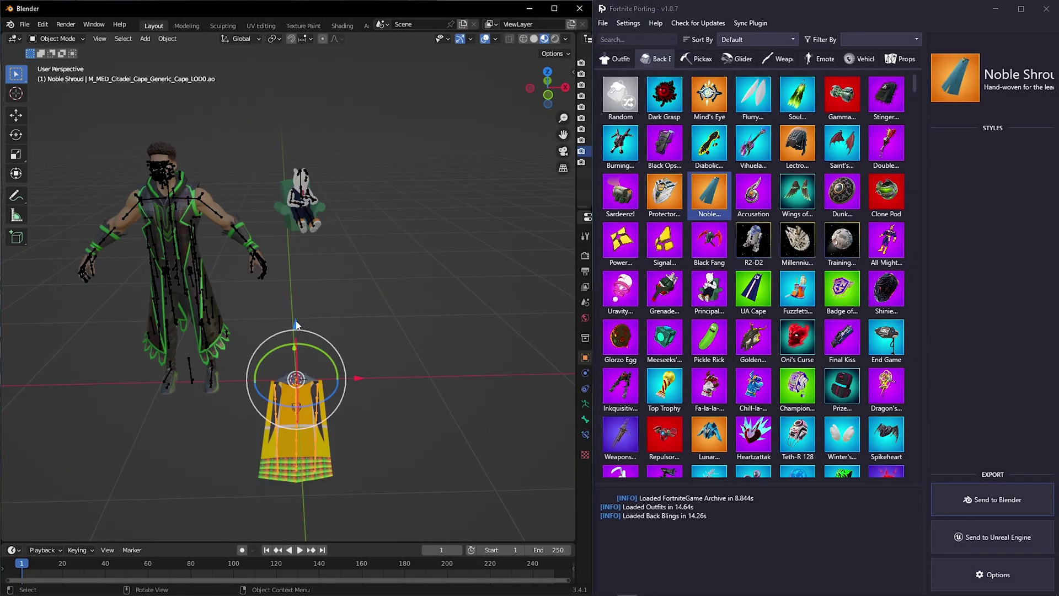
{"action": "left_click_drag", "start_coordinate": [296, 326], "coordinate": [295, 168]}
Select the imported back blings and move them along X to stand beside the Giannis outfit
{"action": "left_click", "coordinate": [465, 274]}
{"action": "scroll", "coordinate": [465, 274], "scroll_direction": "down", "scroll_amount": 2}
{"action": "middle_click_drag", "start_coordinate": [465, 274], "coordinate": [397, 286], "text": "shift"}
{"action": "left_click_drag", "start_coordinate": [349, 433], "coordinate": [149, 259]}
{"action": "left_click_drag", "start_coordinate": [244, 320], "coordinate": [169, 321]}
{"action": "left_click", "coordinate": [342, 248]}
Export the High Stakes pickaxe to Blender and raise it vertically above the origin
{"action": "left_click", "coordinate": [696, 59]}
{"action": "left_click", "coordinate": [754, 193]}
{"action": "left_click", "coordinate": [992, 499]}
{"action": "middle_click_drag", "start_coordinate": [249, 274], "coordinate": [401, 273], "text": "shift"}
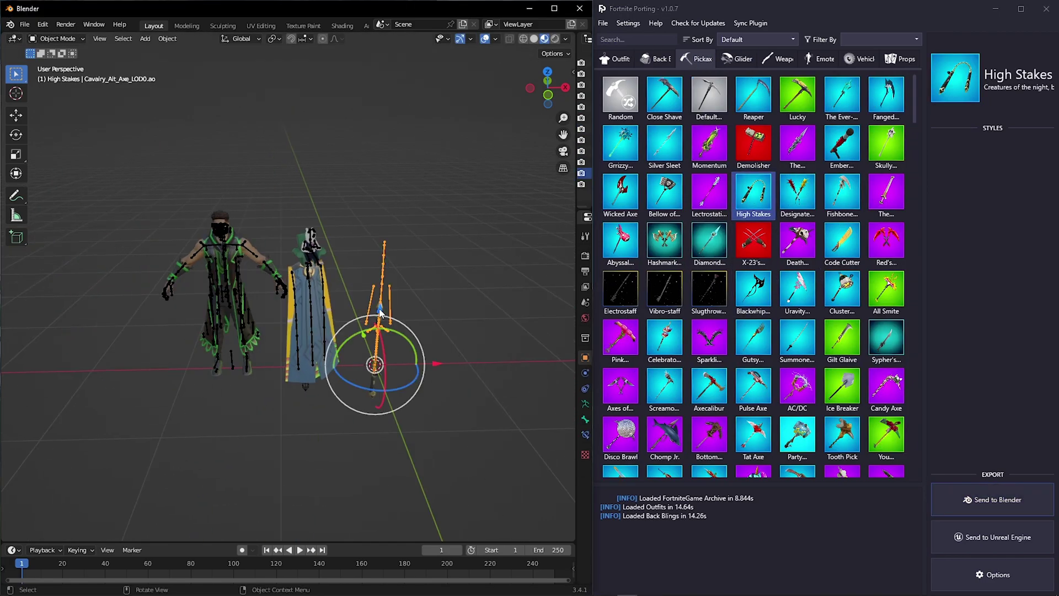
{"action": "left_click_drag", "start_coordinate": [379, 310], "coordinate": [392, 167]}
Export the Sparkli Scampi pickaxe to Blender and raise it to just below the High Stakes pickaxe
{"action": "scroll", "coordinate": [334, 296], "scroll_direction": "up", "scroll_amount": 3}
{"action": "left_click", "coordinate": [714, 347]}
{"action": "left_click", "coordinate": [992, 500]}
{"action": "middle_click_drag", "start_coordinate": [452, 358], "coordinate": [421, 335]}
{"action": "left_click_drag", "start_coordinate": [390, 370], "coordinate": [391, 268]}
{"action": "left_click", "coordinate": [442, 270]}
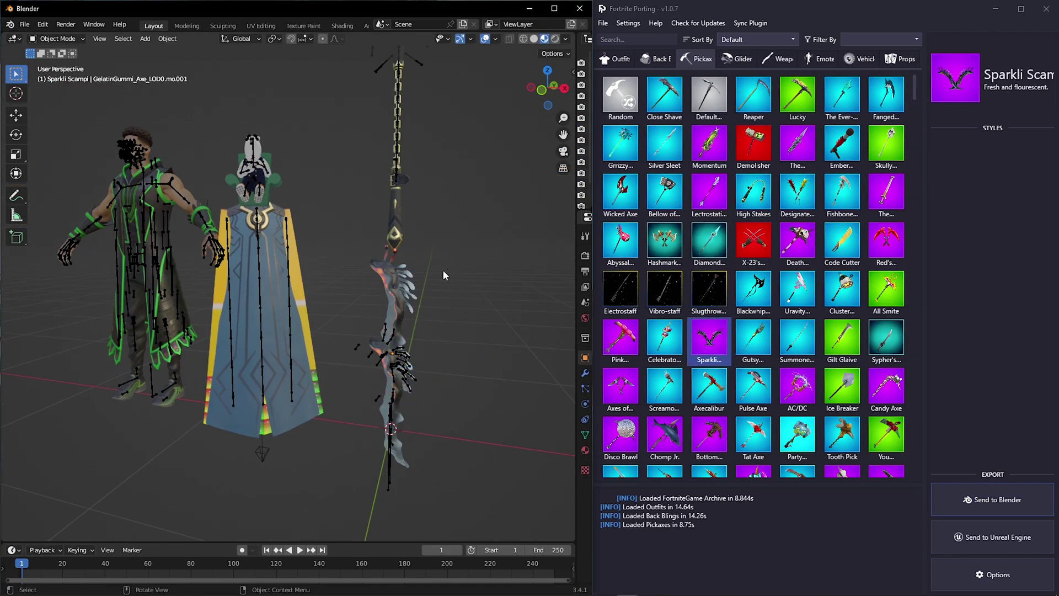
Select both pickaxes and move them along X to stand next to the back blings
{"action": "scroll", "coordinate": [443, 271], "scroll_direction": "down", "scroll_amount": 3}
{"action": "middle_click_drag", "start_coordinate": [443, 271], "coordinate": [458, 272]}
{"action": "left_click_drag", "start_coordinate": [460, 430], "coordinate": [152, 79]}
{"action": "left_click_drag", "start_coordinate": [359, 300], "coordinate": [215, 300]}
{"action": "left_click", "coordinate": [342, 243]}
Export the broomstick glider from Fortnite Porting to Blender
{"action": "left_click", "coordinate": [737, 59]}
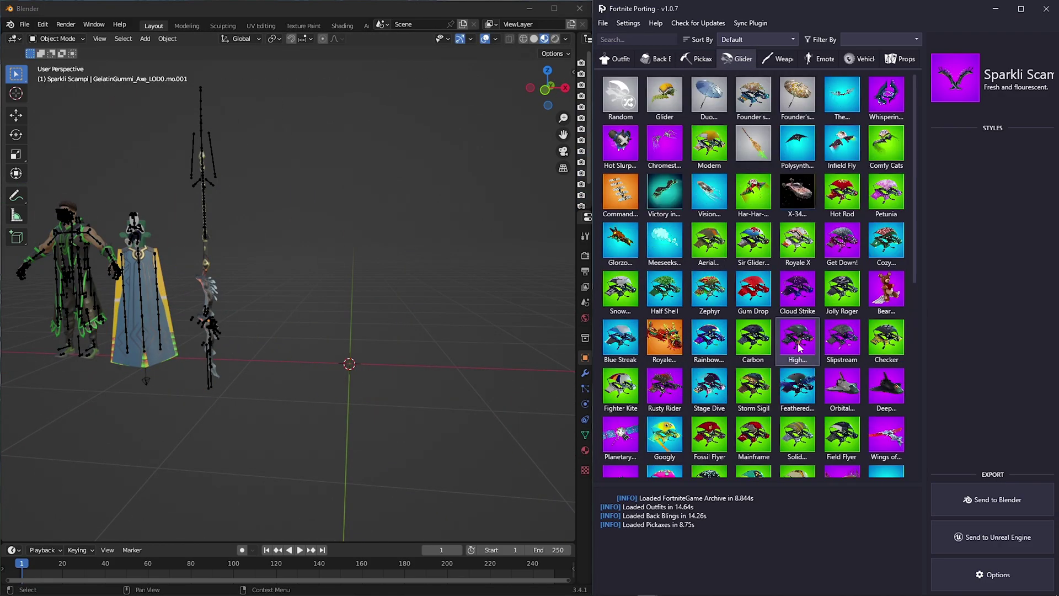
{"action": "left_click", "coordinate": [754, 145]}
{"action": "left_click", "coordinate": [982, 497]}
{"action": "scroll", "coordinate": [366, 359], "scroll_direction": "up", "scroll_amount": 1}
Tilt the broomstick glider to a diagonal with trackball rotation and move it up toward the other imported models
{"action": "left_click", "coordinate": [366, 361]}
{"action": "key", "text": "g"}
{"action": "key", "text": "z"}
{"action": "key", "text": "r"}
{"action": "key", "text": "r"}
{"action": "left_click", "coordinate": [388, 297]}
{"action": "key", "text": "g"}
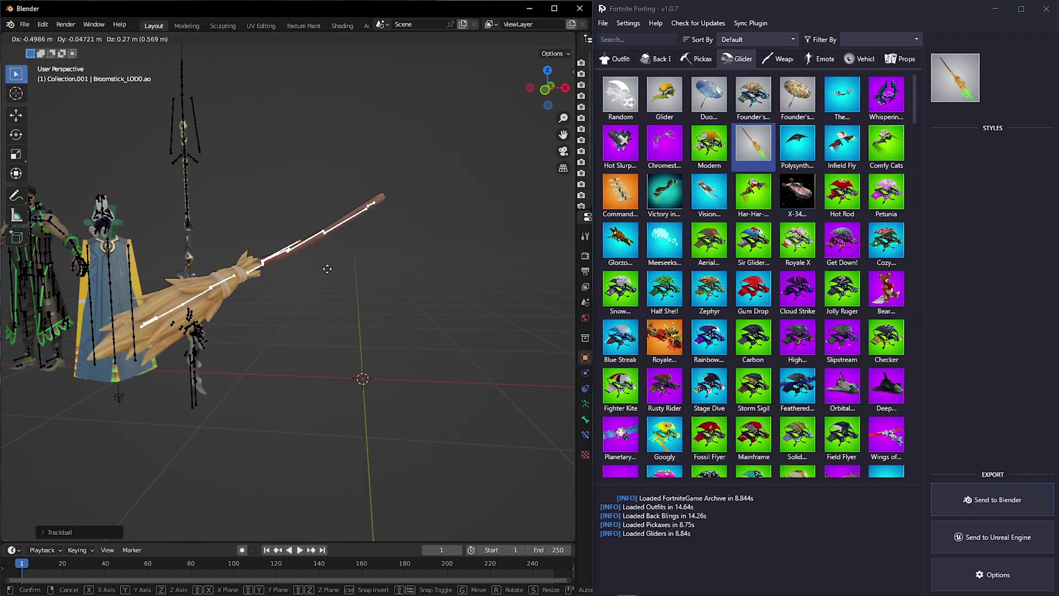
{"action": "left_click", "coordinate": [327, 268]}
{"action": "left_click", "coordinate": [665, 337]}
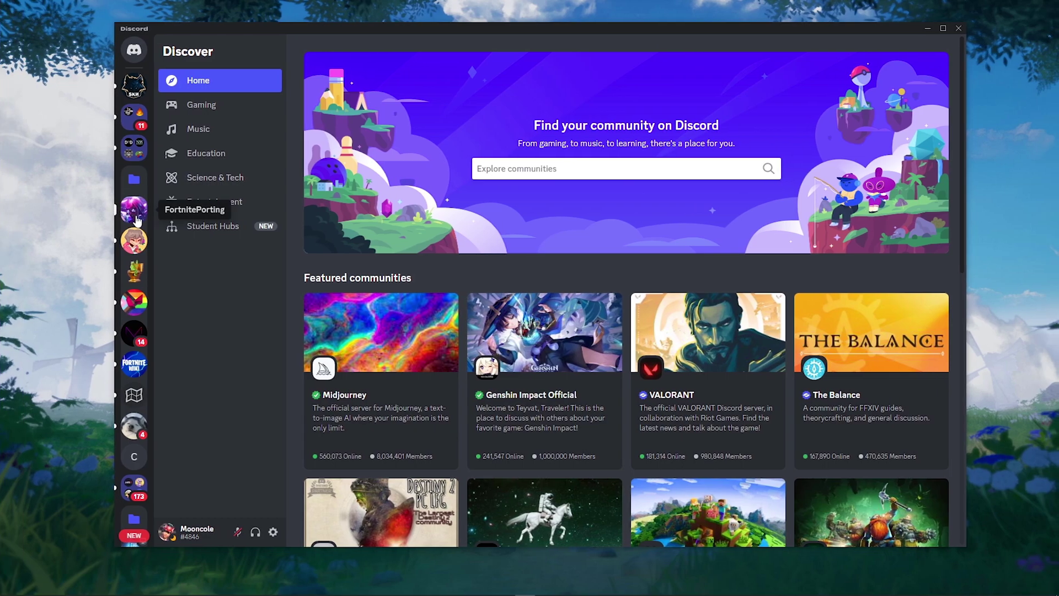
Switch to Discord and find the program download in the FortnitePorting server's download channel
{"action": "left_click", "coordinate": [134, 210]}
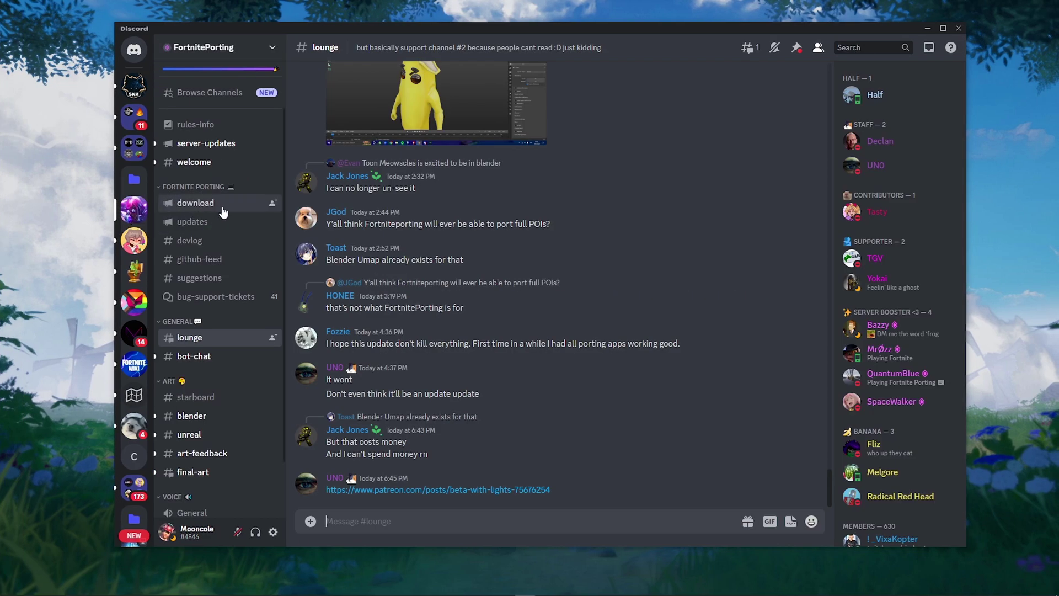
{"action": "left_click", "coordinate": [190, 204]}
{"action": "scroll", "coordinate": [592, 263], "scroll_direction": "down", "scroll_amount": 10}
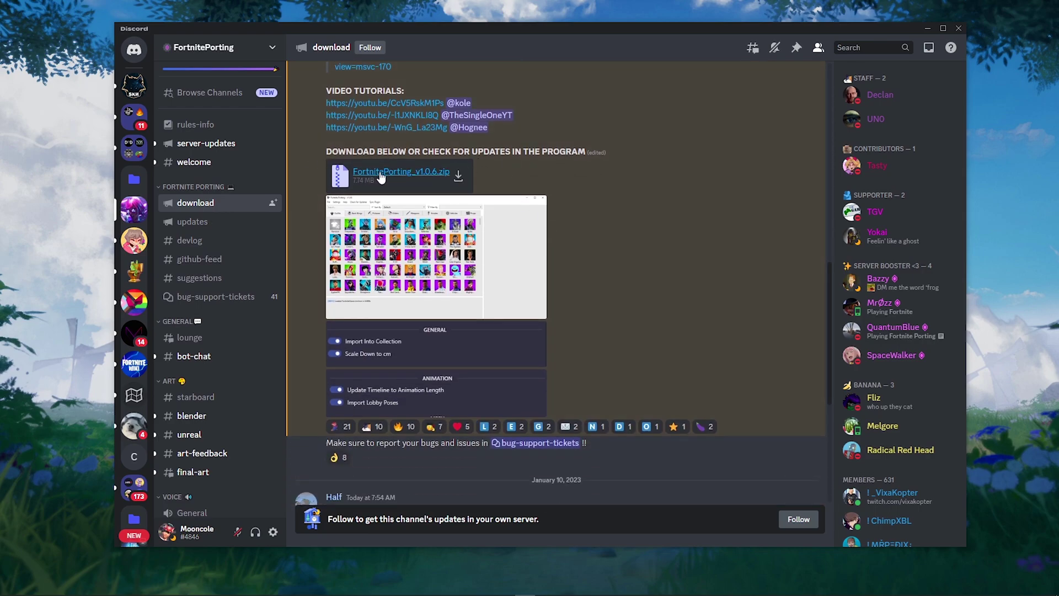
Save FortnitePorting_v1.0.6.zip to the Desktop and extract its contents there
{"action": "left_click", "coordinate": [380, 173]}
{"action": "left_click", "coordinate": [547, 329]}
{"action": "left_click", "coordinate": [248, 283]}
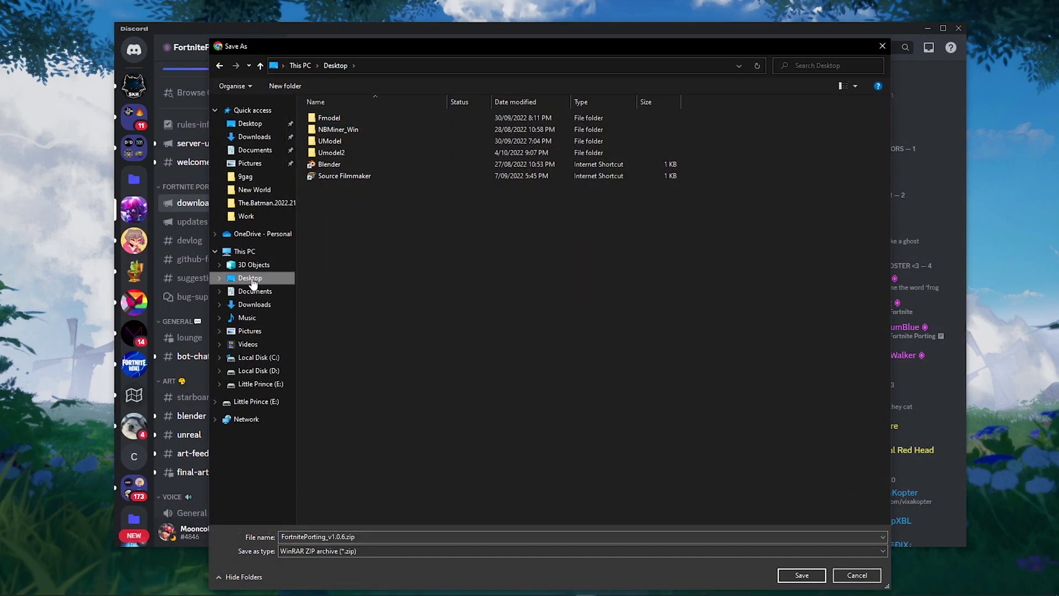
{"action": "left_click", "coordinate": [789, 576]}
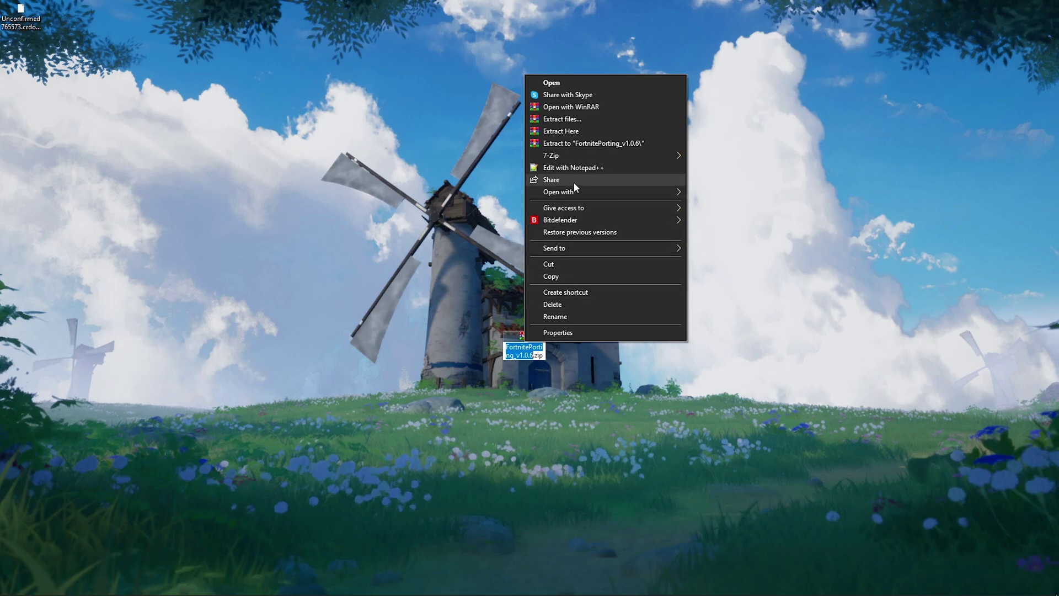
{"action": "left_click", "coordinate": [569, 118]}
{"action": "left_click", "coordinate": [563, 417]}
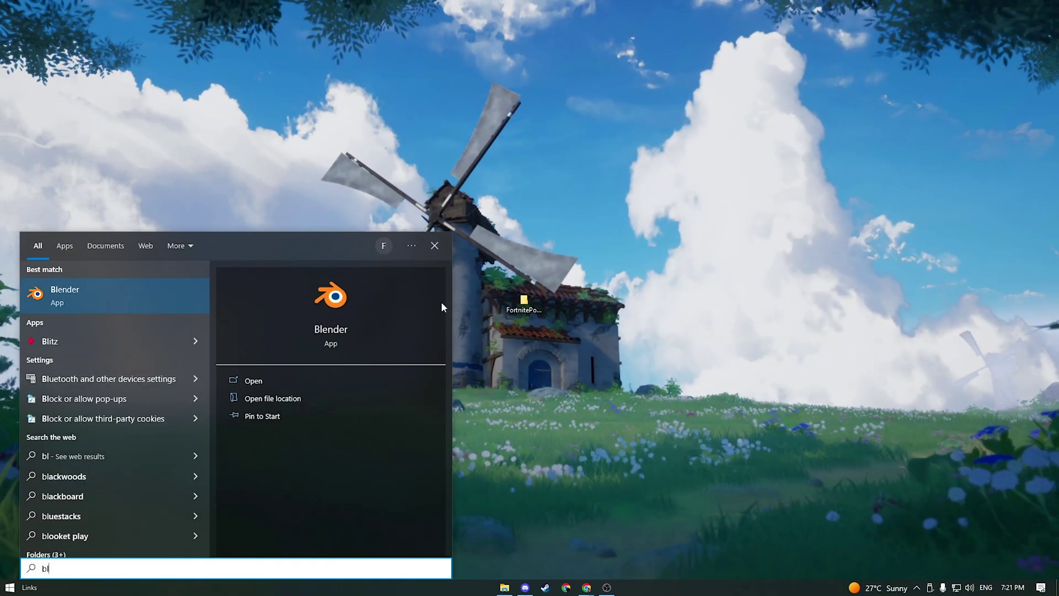
Launch Blender, dismiss the splash screen and open the Add-ons preferences
{"action": "left_click", "coordinate": [99, 290]}
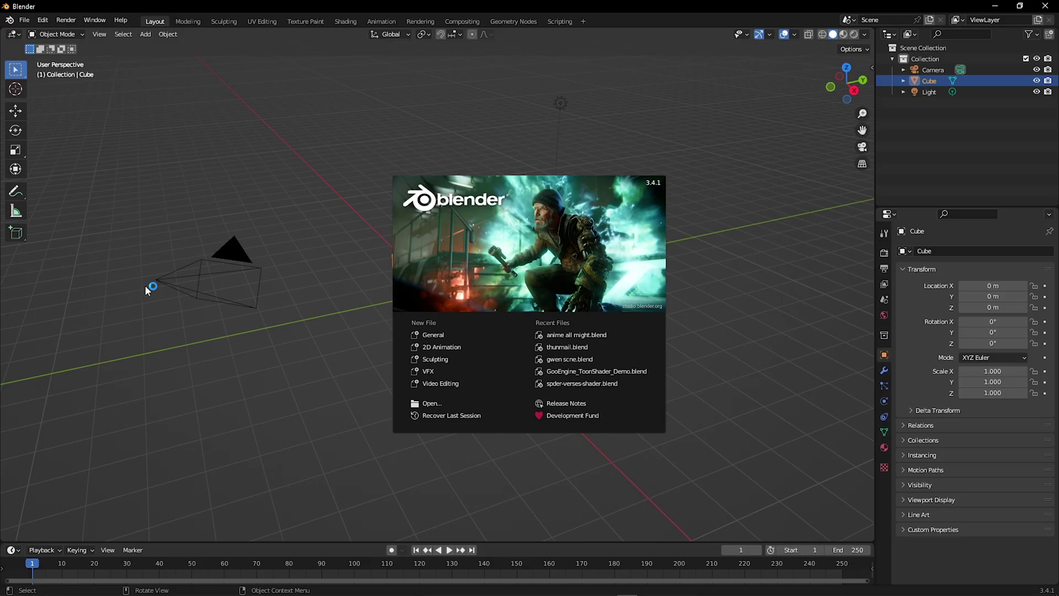
{"action": "left_click", "coordinate": [353, 240]}
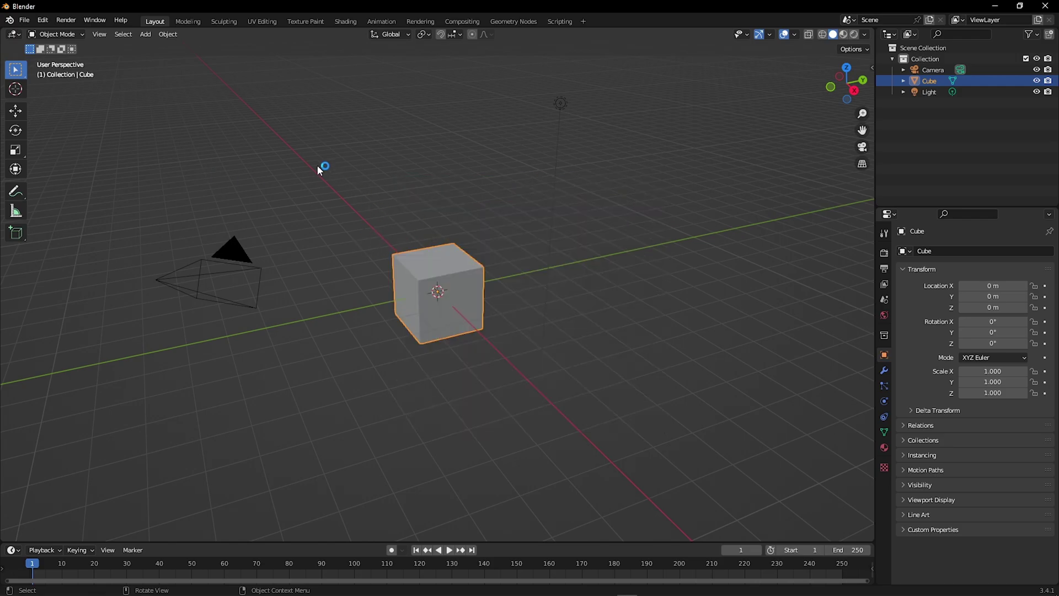
{"action": "left_click", "coordinate": [42, 20]}
{"action": "left_click", "coordinate": [63, 178]}
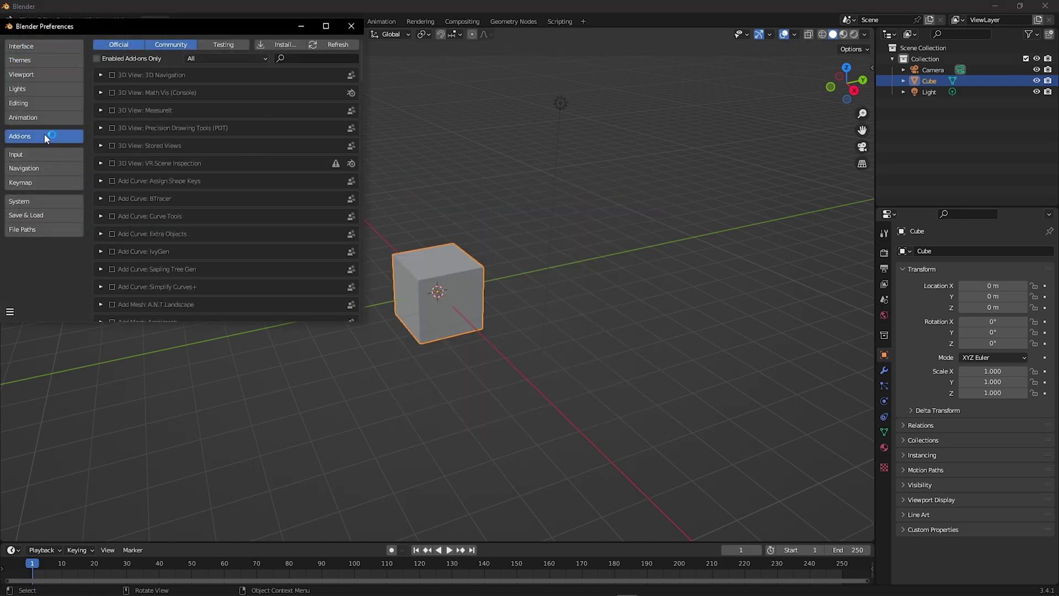
Install FortnitePortingServer.zip from the Desktop's FortnitePorting_v1.0.6 folder and enable the Import: Fortnite Porting add-on
{"action": "left_click", "coordinate": [281, 45]}
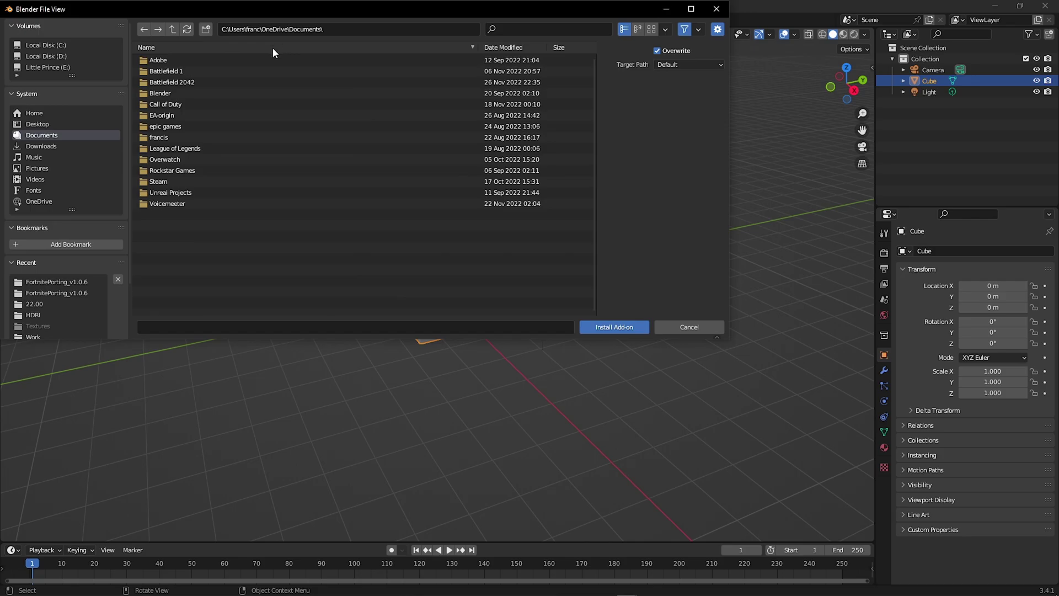
{"action": "left_click", "coordinate": [38, 124]}
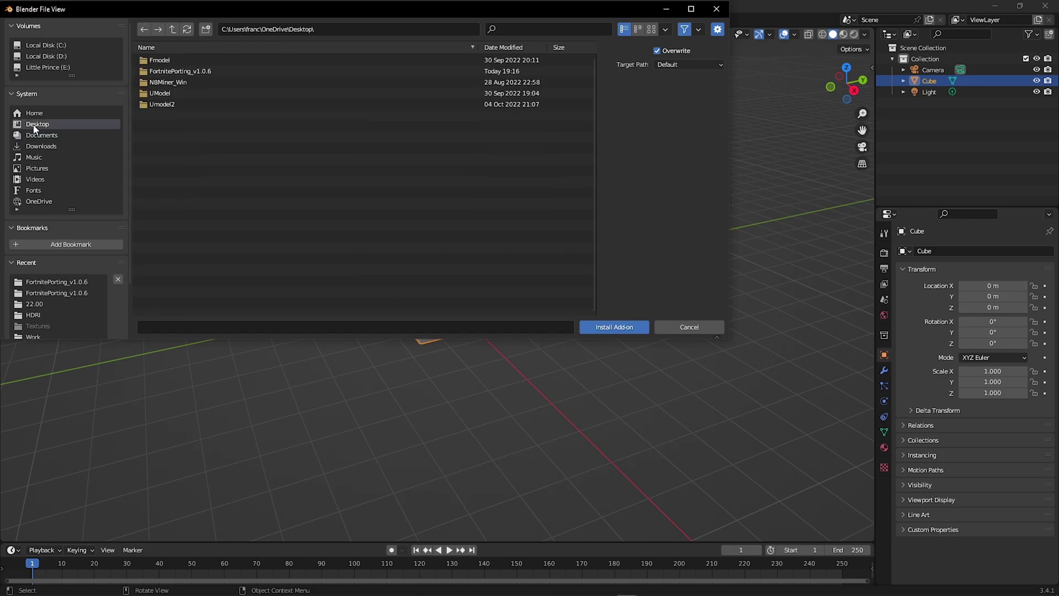
{"action": "double_click", "coordinate": [186, 72]}
{"action": "left_click", "coordinate": [216, 61]}
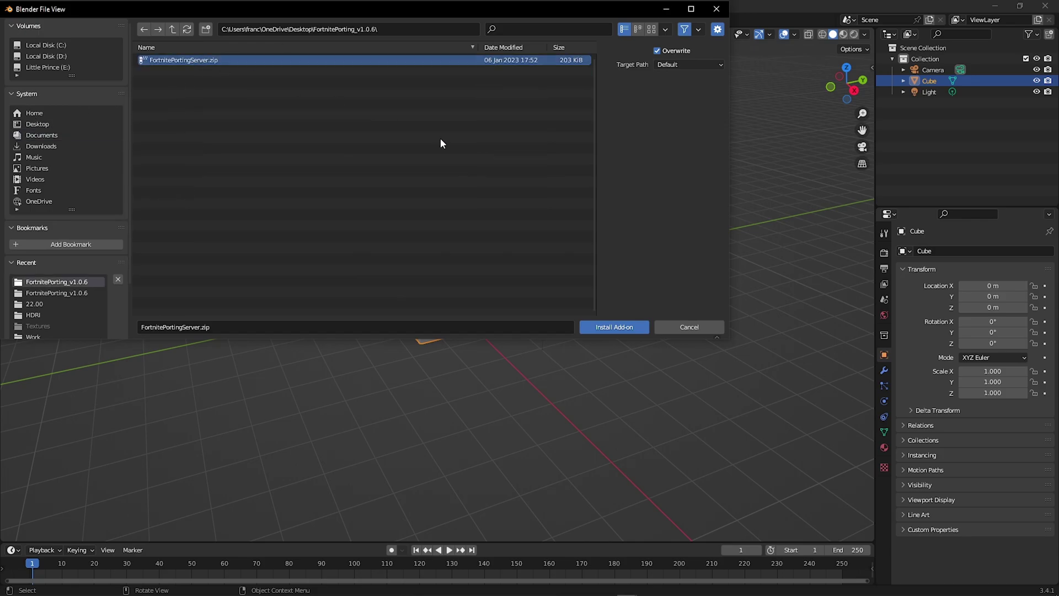
{"action": "left_click", "coordinate": [613, 327]}
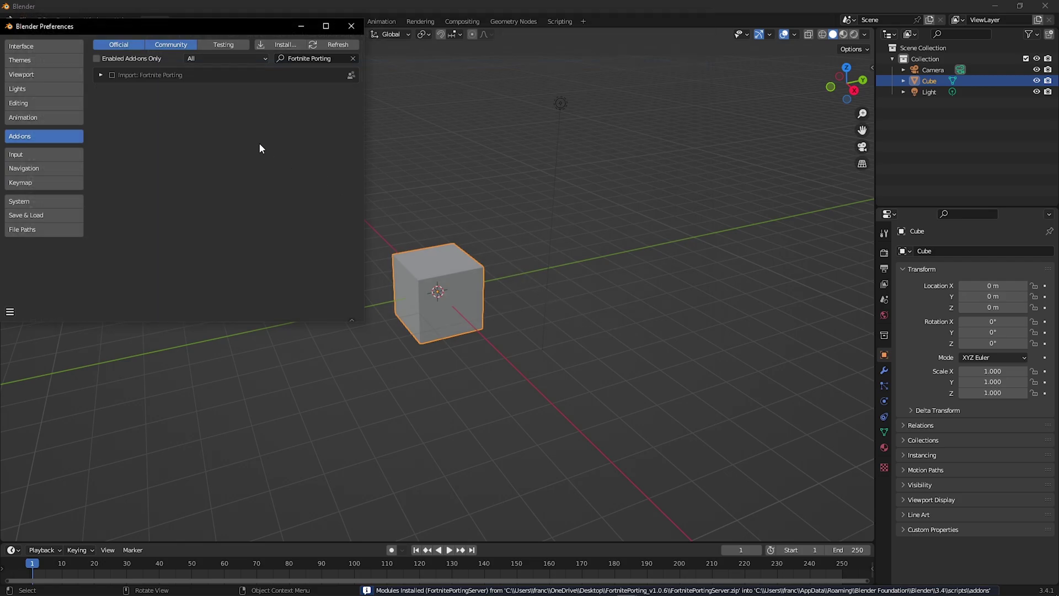
{"action": "left_click", "coordinate": [112, 75]}
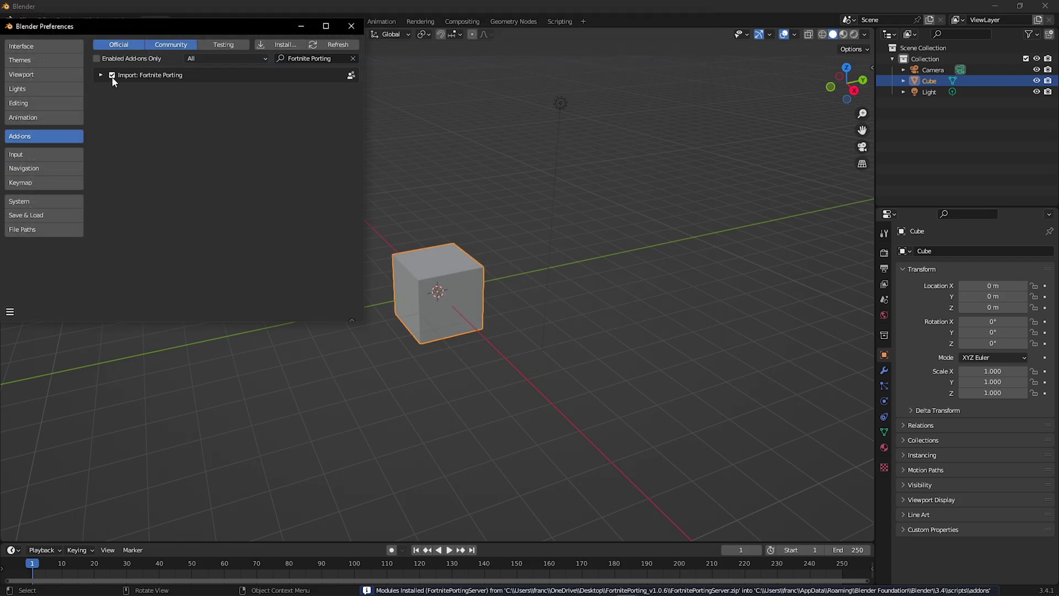
{"action": "left_click", "coordinate": [351, 27]}
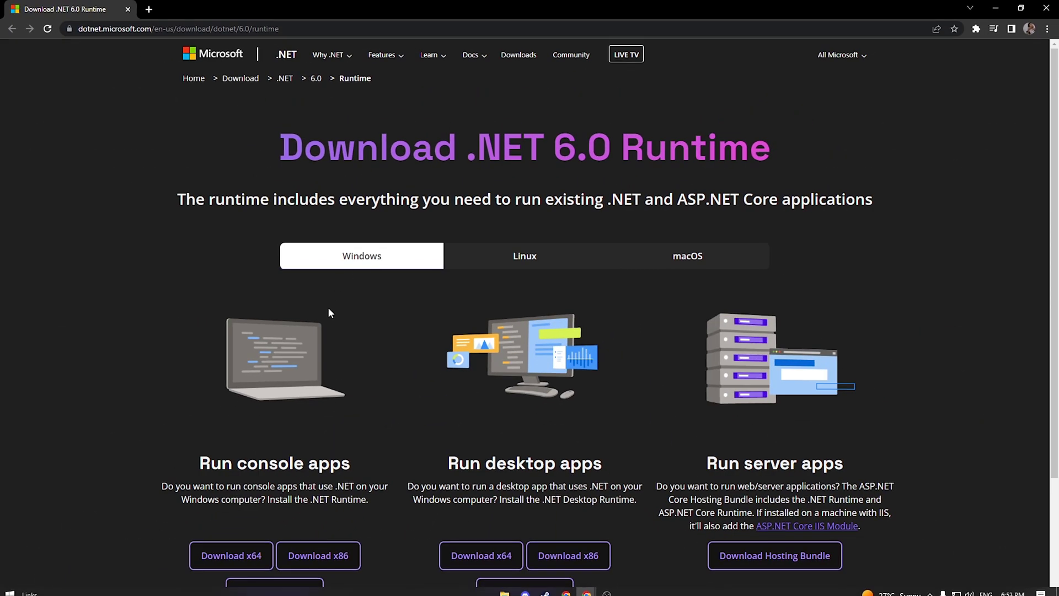
Download the Windows x64 console-apps installer of .NET 6.0 Runtime in the browser and save it to the Desktop
{"action": "scroll", "coordinate": [385, 329], "scroll_direction": "down", "scroll_amount": 1}
{"action": "scroll", "coordinate": [385, 331], "scroll_direction": "down", "scroll_amount": 2}
{"action": "scroll", "coordinate": [384, 333], "scroll_direction": "up", "scroll_amount": 3}
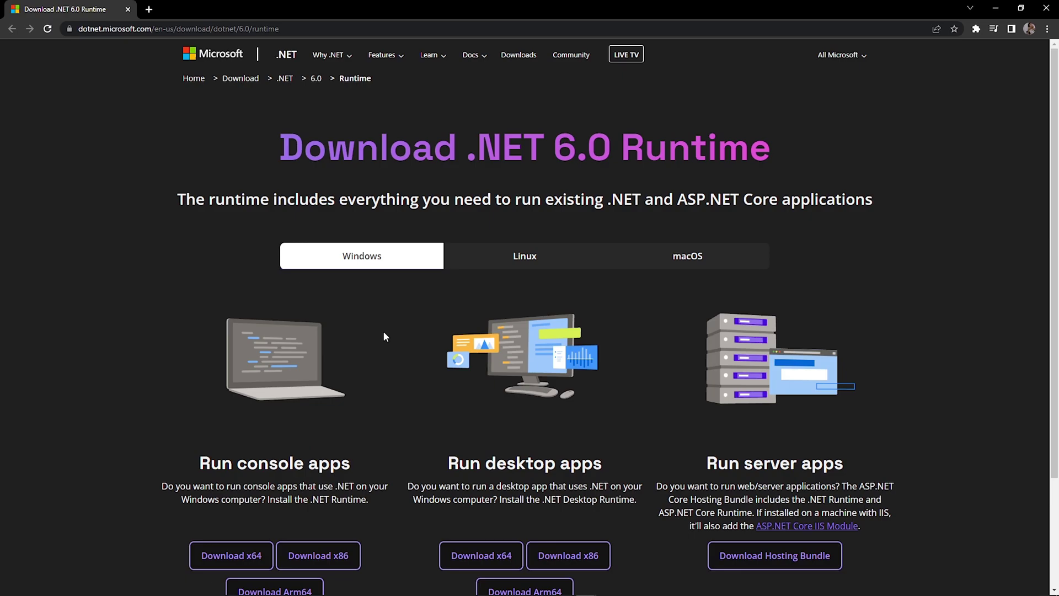
{"action": "left_click", "coordinate": [225, 557]}
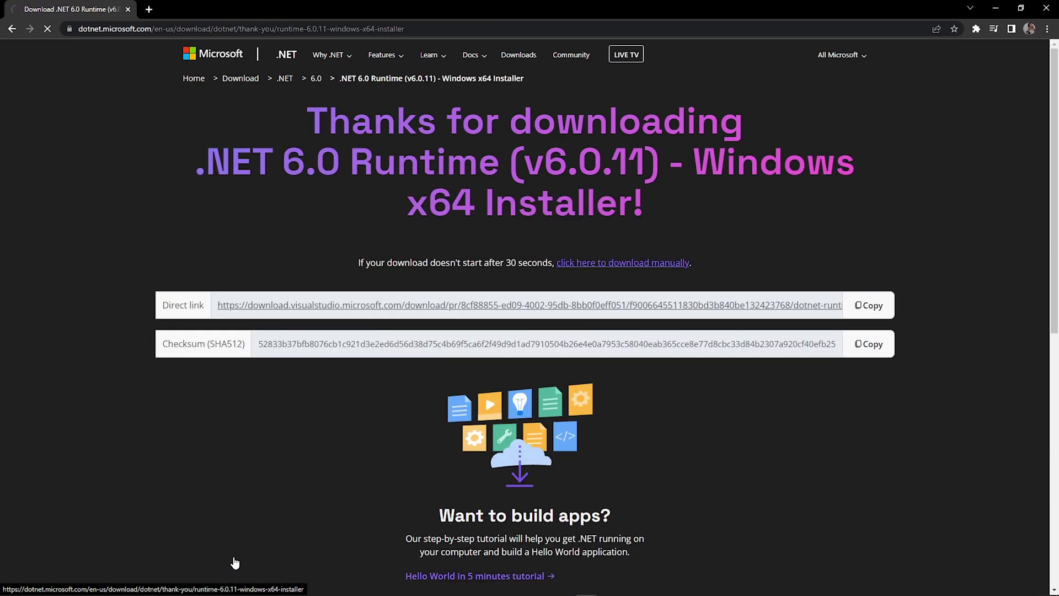
{"action": "left_click", "coordinate": [46, 241]}
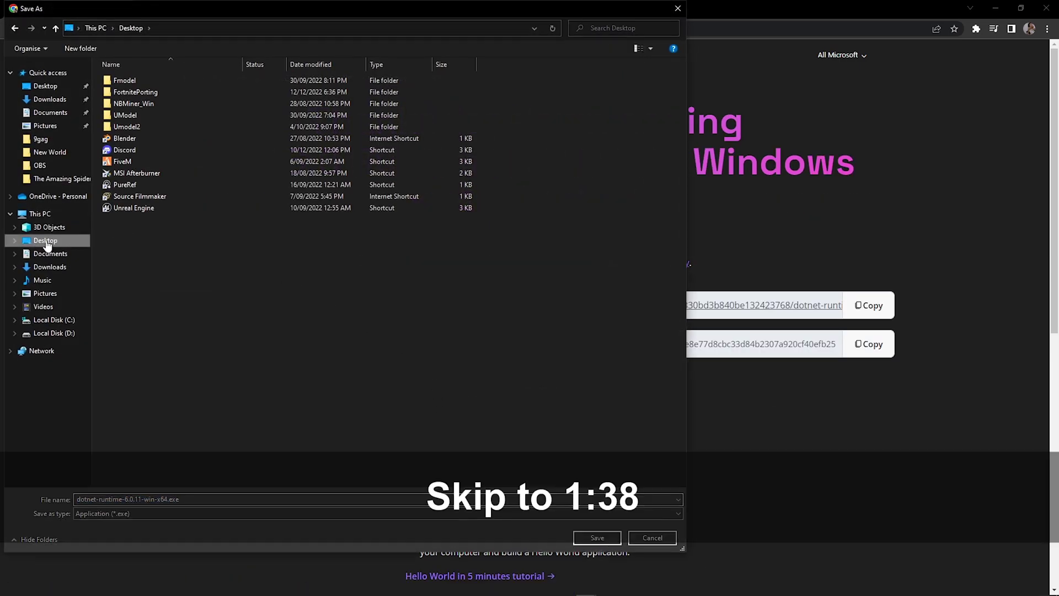
{"action": "left_click", "coordinate": [597, 537]}
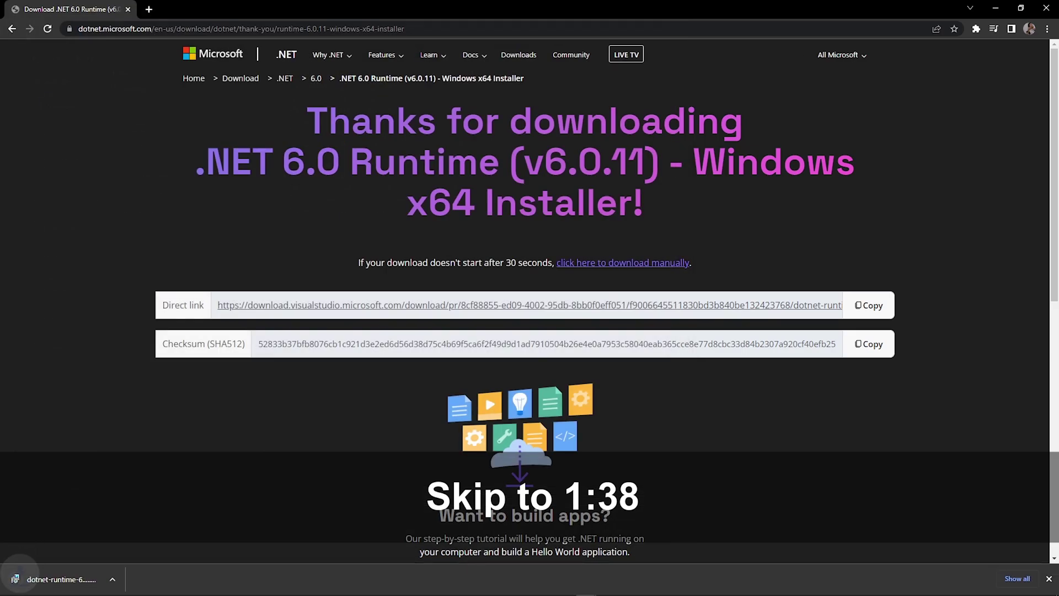
Clear the open windows, run the downloaded .NET runtime installer from the desktop and start the installation
{"action": "left_click", "coordinate": [991, 9]}
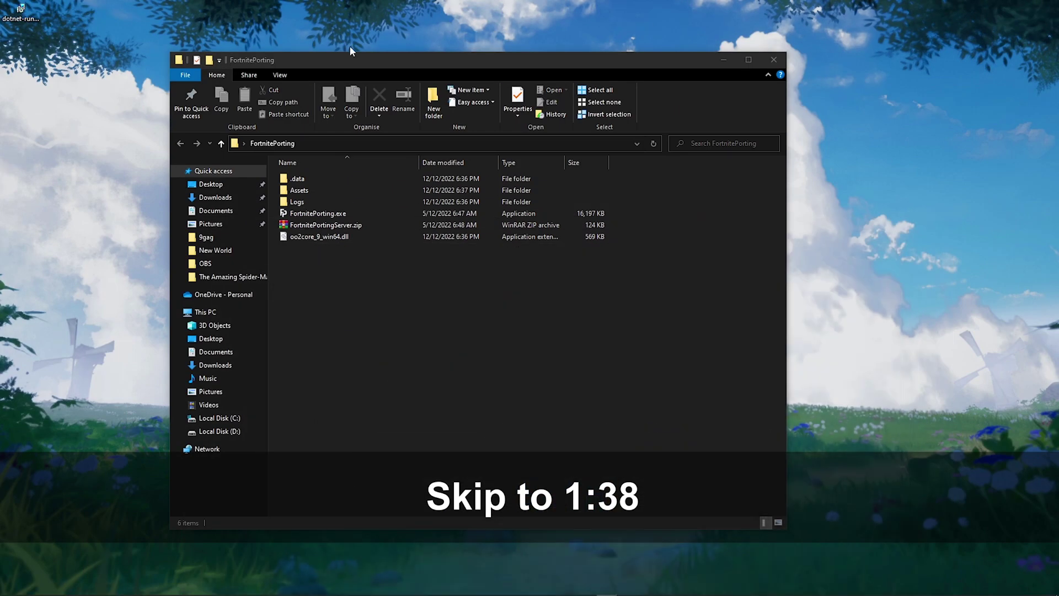
{"action": "left_click", "coordinate": [718, 64]}
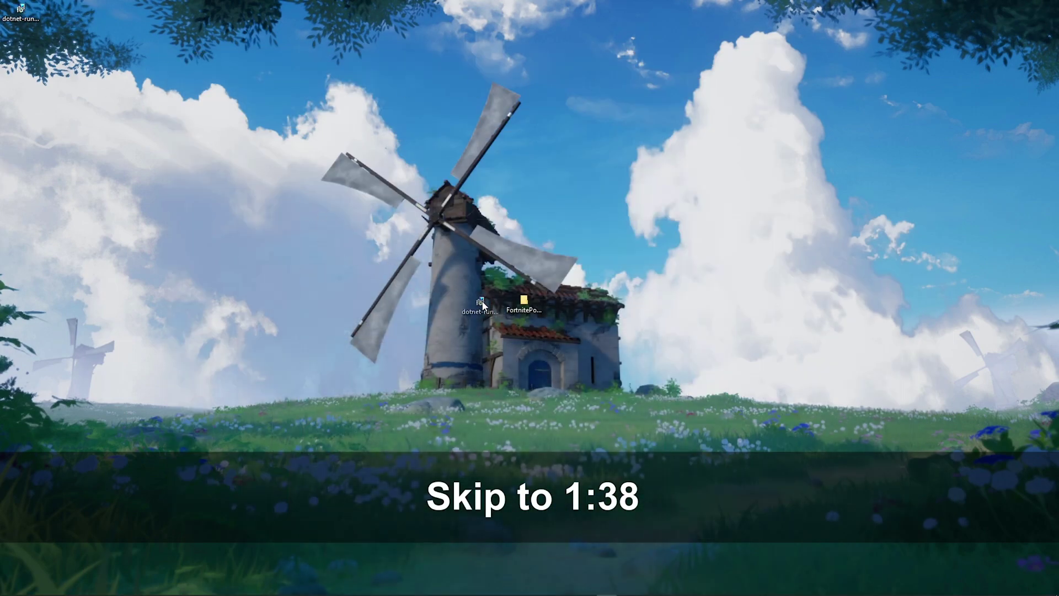
{"action": "double_click", "coordinate": [482, 302]}
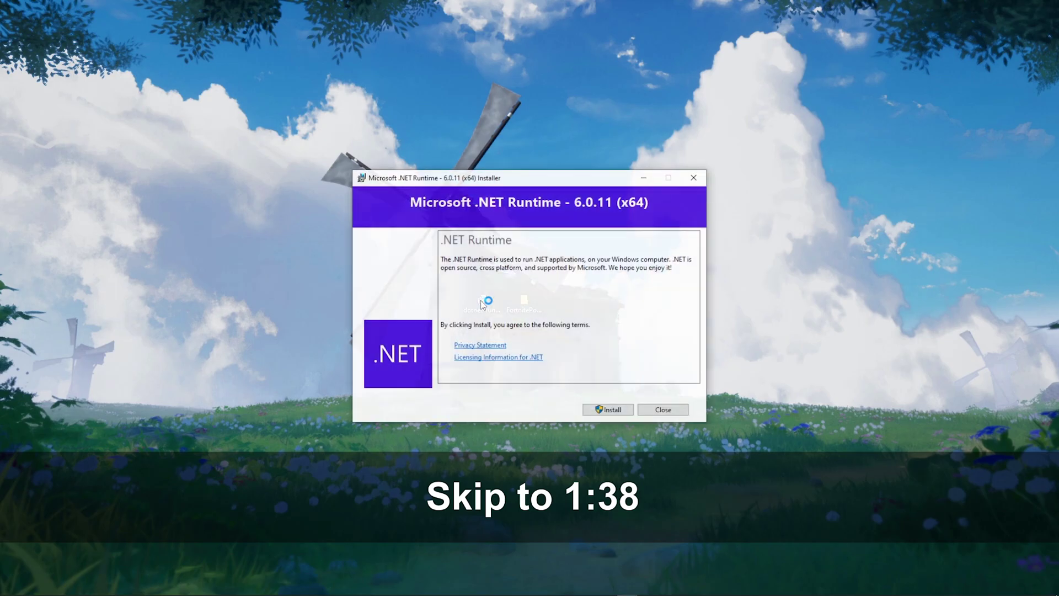
{"action": "left_click", "coordinate": [600, 411]}
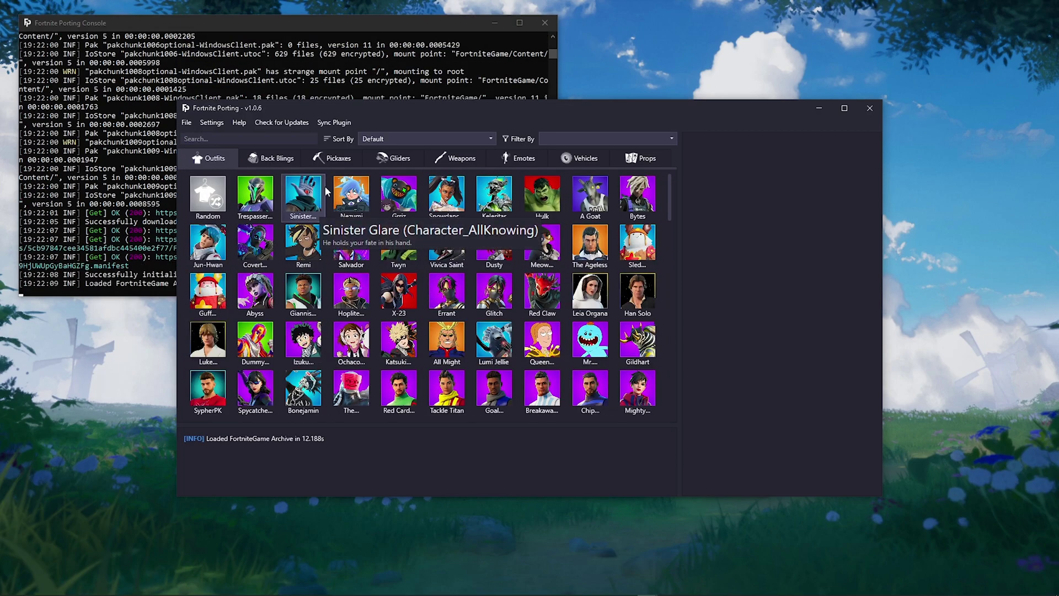
Update Fortnite Porting to version 1.0.7 and sync its server plugin with Steam Blender 3.4
{"action": "left_click", "coordinate": [271, 124]}
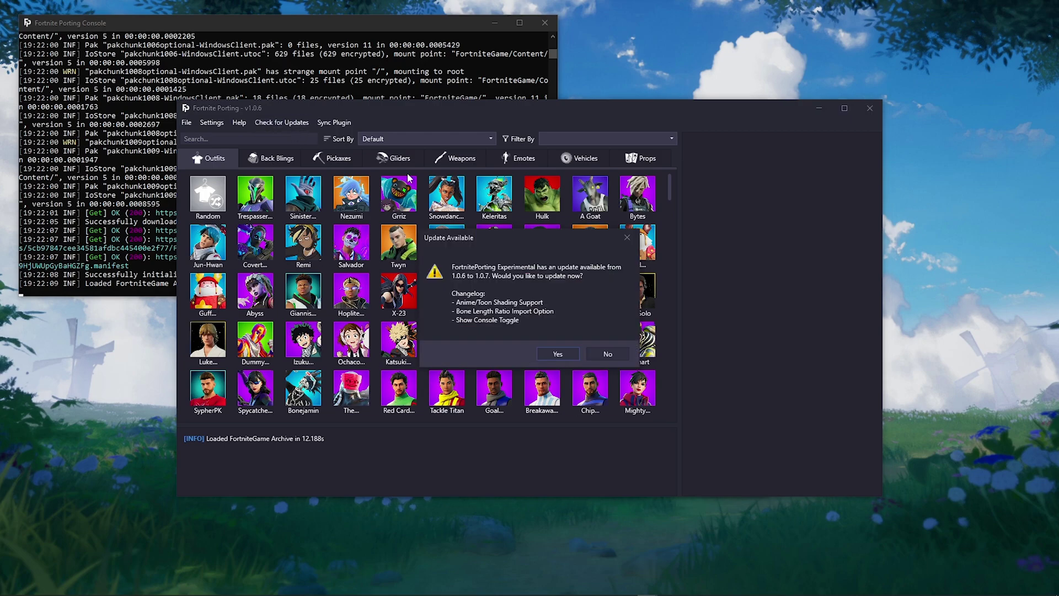
{"action": "left_click", "coordinate": [556, 354]}
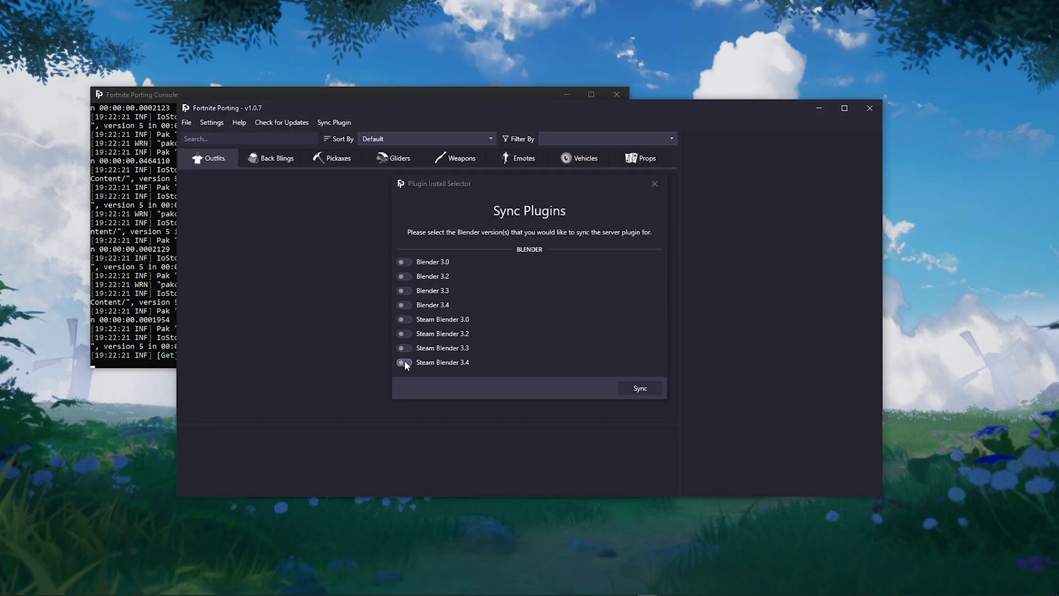
{"action": "left_click", "coordinate": [637, 388]}
{"action": "left_click", "coordinate": [601, 337]}
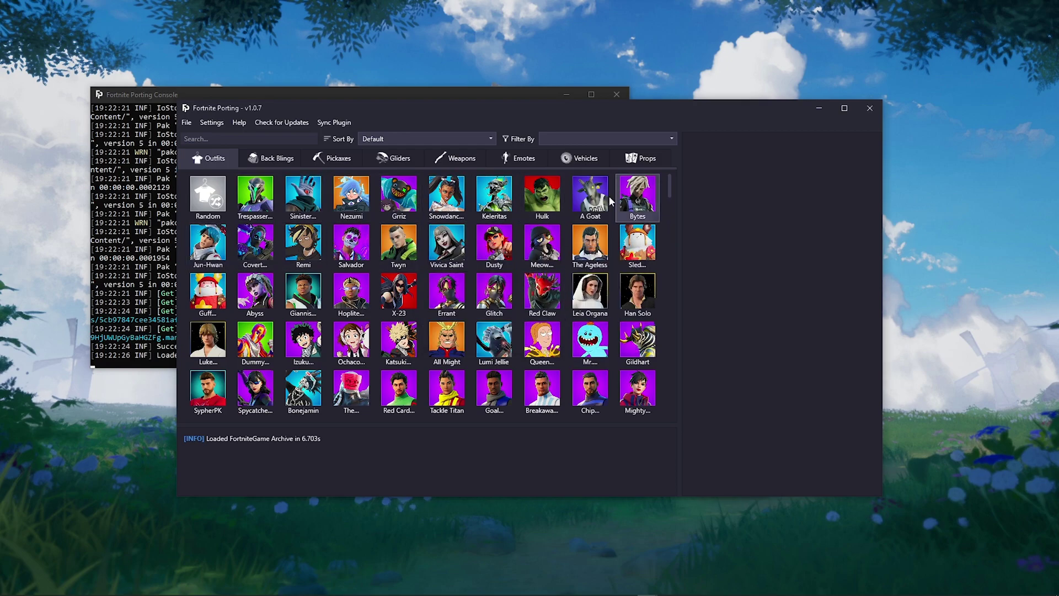
Send the Vivica Saint outfit from Fortnite Porting to Blender and switch to the Blender window
{"action": "left_click", "coordinate": [451, 254]}
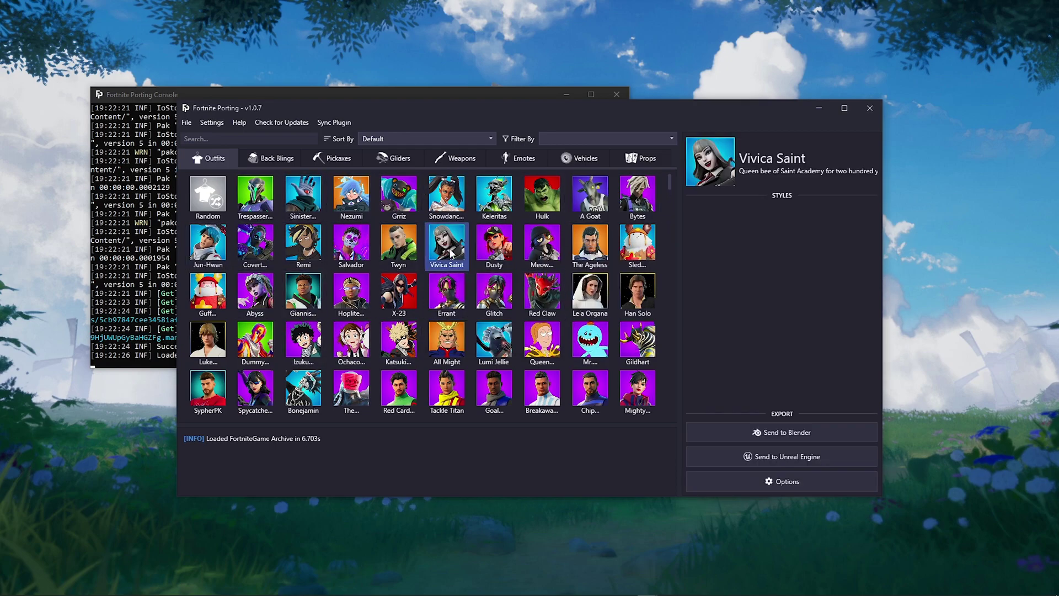
{"action": "left_click", "coordinate": [786, 435]}
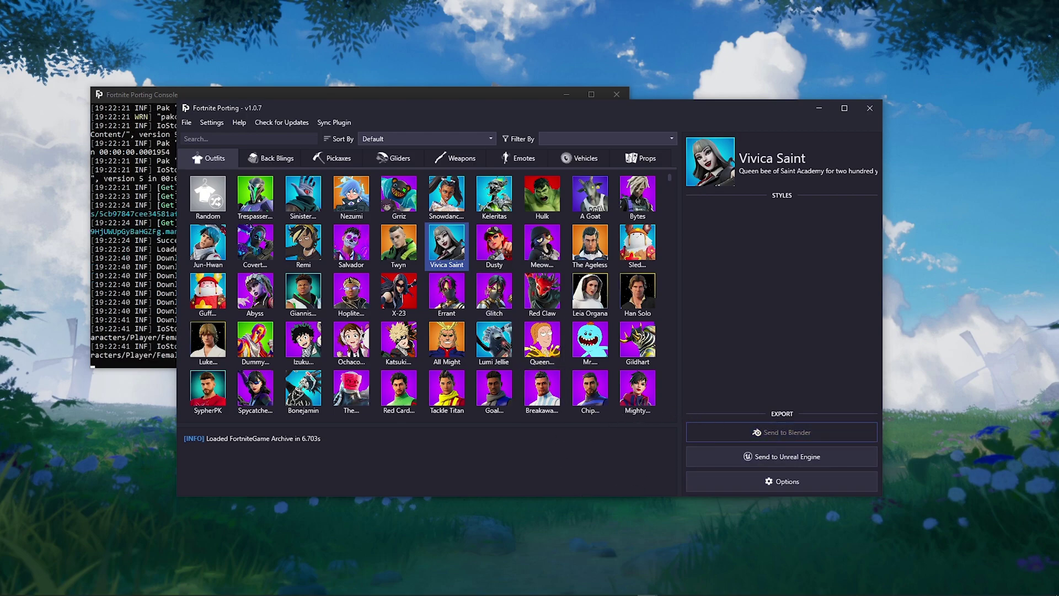
{"action": "left_click", "coordinate": [626, 587]}
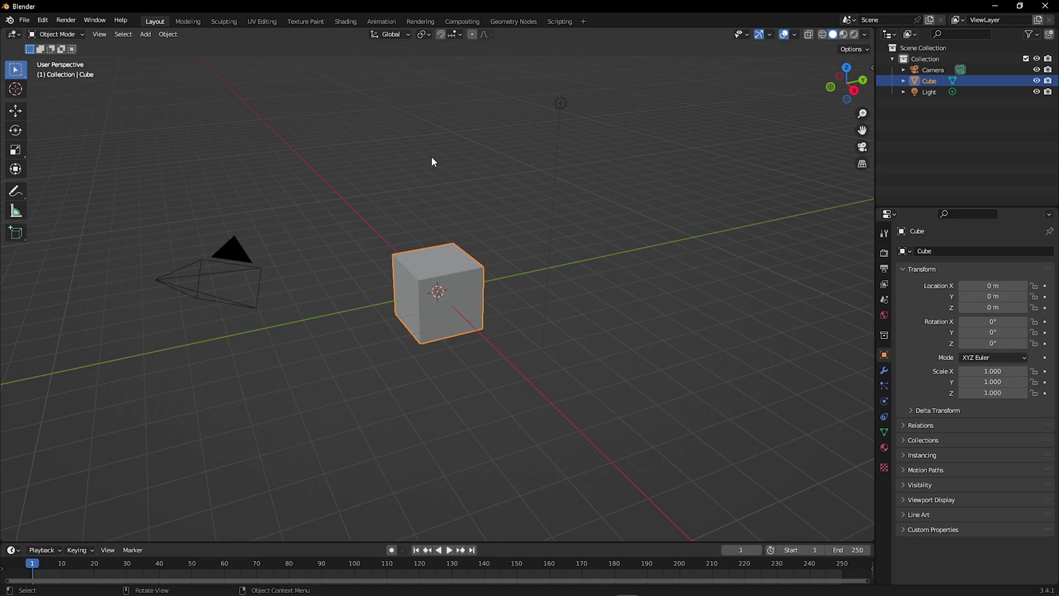
Delete the default cube and display the imported Vivica Saint outfit in Material Preview shading
{"action": "left_click", "coordinate": [431, 157]}
{"action": "scroll", "coordinate": [435, 220], "scroll_direction": "up", "scroll_amount": 3}
{"action": "left_click", "coordinate": [492, 272]}
{"action": "middle_click_drag", "start_coordinate": [434, 224], "coordinate": [503, 166]}
{"action": "key", "text": "Delete"}
{"action": "scroll", "coordinate": [423, 222], "scroll_direction": "up", "scroll_amount": 4}
{"action": "scroll", "coordinate": [423, 222], "scroll_direction": "up", "scroll_amount": 4}
{"action": "left_click", "coordinate": [499, 237]}
{"action": "scroll", "coordinate": [500, 237], "scroll_direction": "up", "scroll_amount": 1}
{"action": "left_click", "coordinate": [843, 34]}
{"action": "left_click", "coordinate": [594, 150]}
{"action": "scroll", "coordinate": [497, 220], "scroll_direction": "down", "scroll_amount": 3}
{"action": "scroll", "coordinate": [481, 221], "scroll_direction": "up", "scroll_amount": 4}
{"action": "middle_click_drag", "start_coordinate": [503, 166], "coordinate": [505, 254], "text": "shift"}
{"action": "scroll", "coordinate": [505, 253], "scroll_direction": "down", "scroll_amount": 2}
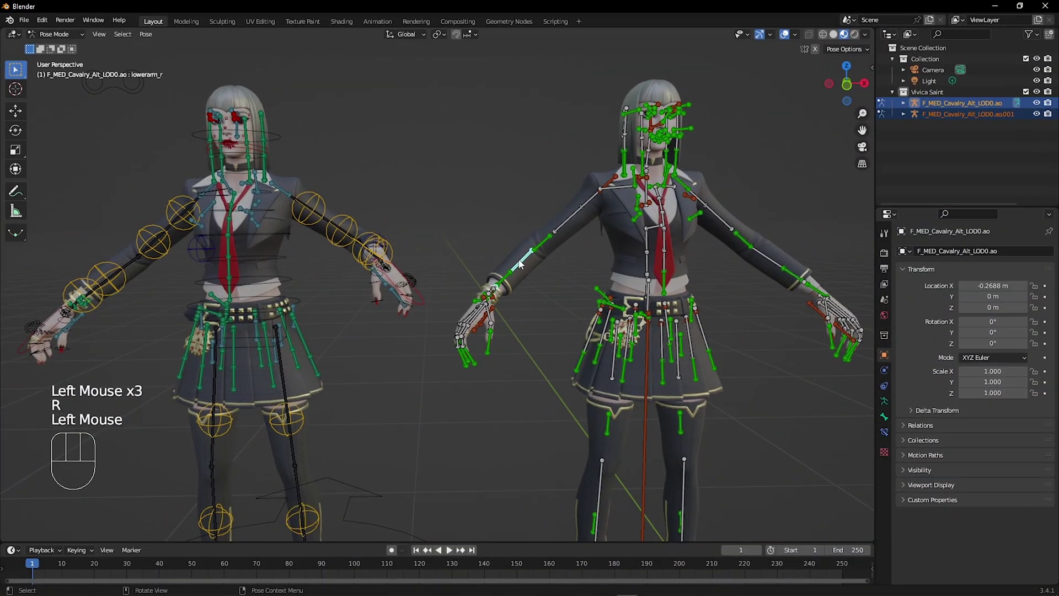
Try moving the default rig's right lower arm bone, cancel it, and move the other rig's left hand IK control
{"action": "key", "text": "g"}
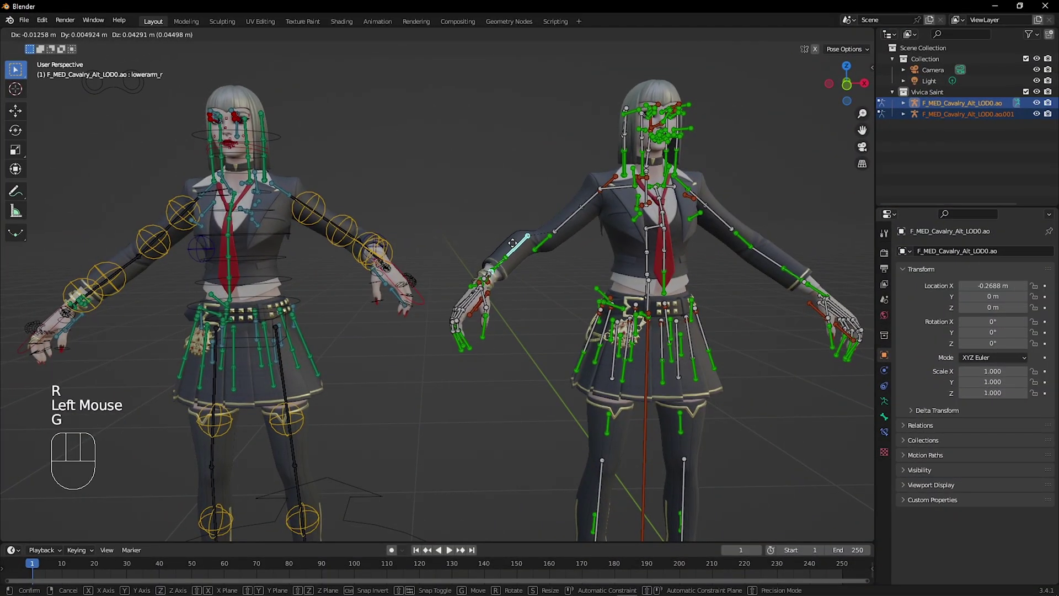
{"action": "right_click", "coordinate": [452, 289]}
{"action": "left_click", "coordinate": [423, 303]}
{"action": "key", "text": "g"}
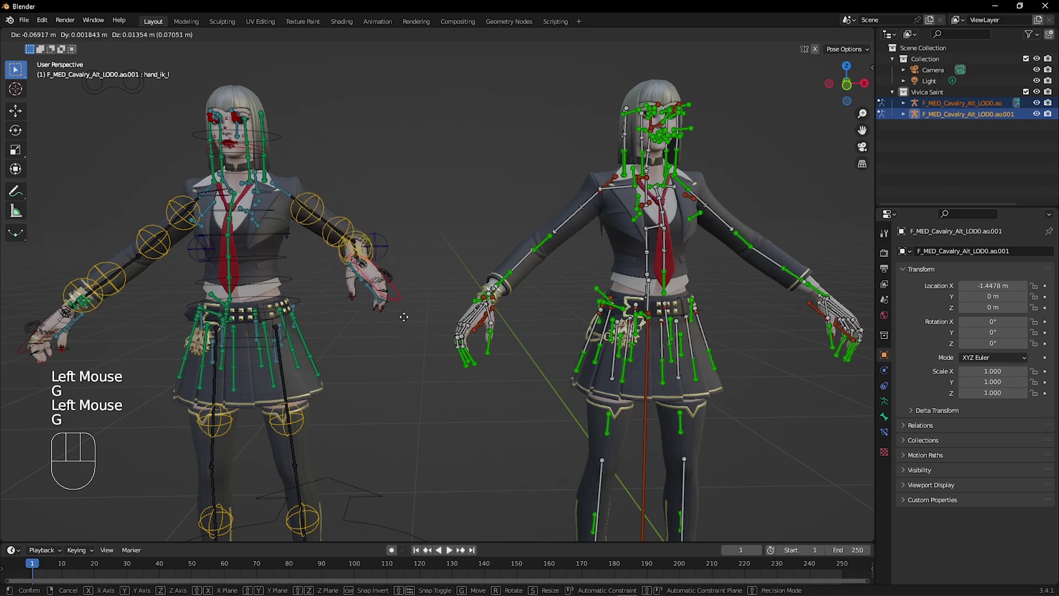
{"action": "left_click", "coordinate": [410, 325]}
In Fortnite Porting, set the Blender import rig to Tasty Rig and send Vivica Saint to Blender
{"action": "key", "text": "alt+Tab"}
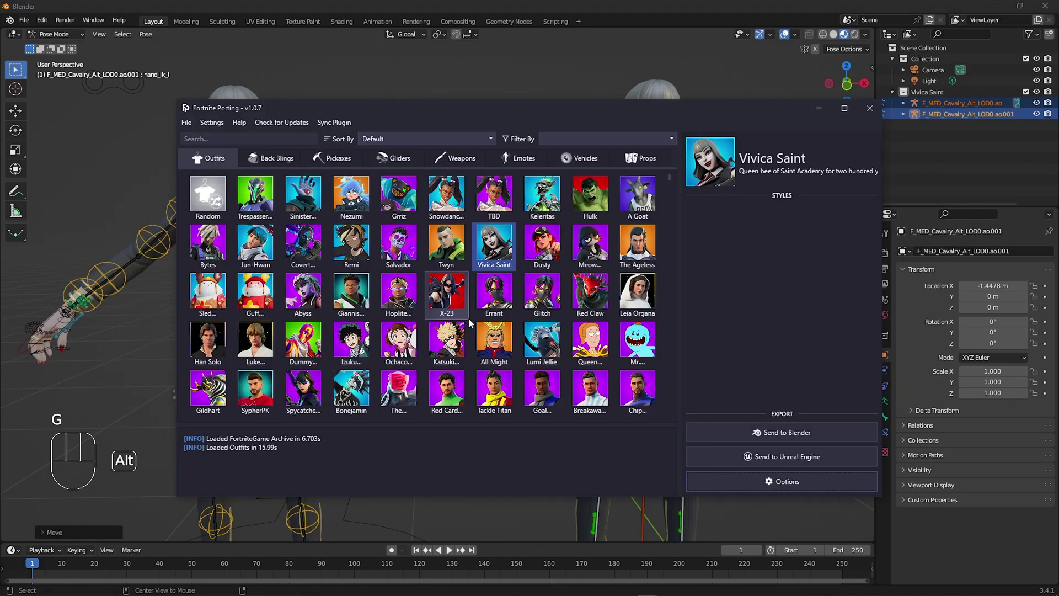
{"action": "left_click", "coordinate": [771, 482]}
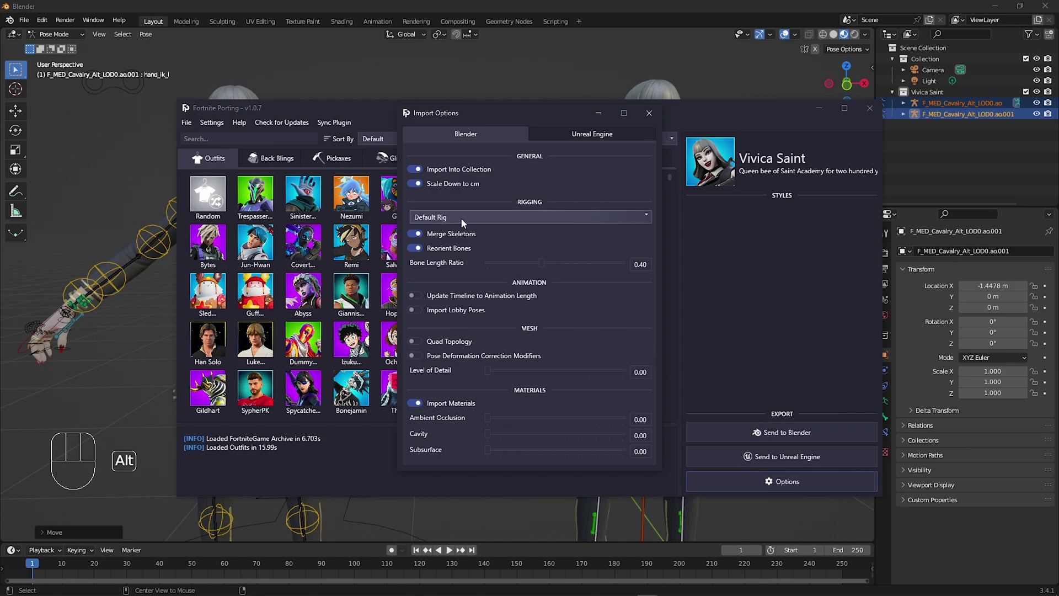
{"action": "left_click", "coordinate": [469, 217]}
{"action": "left_click", "coordinate": [447, 251]}
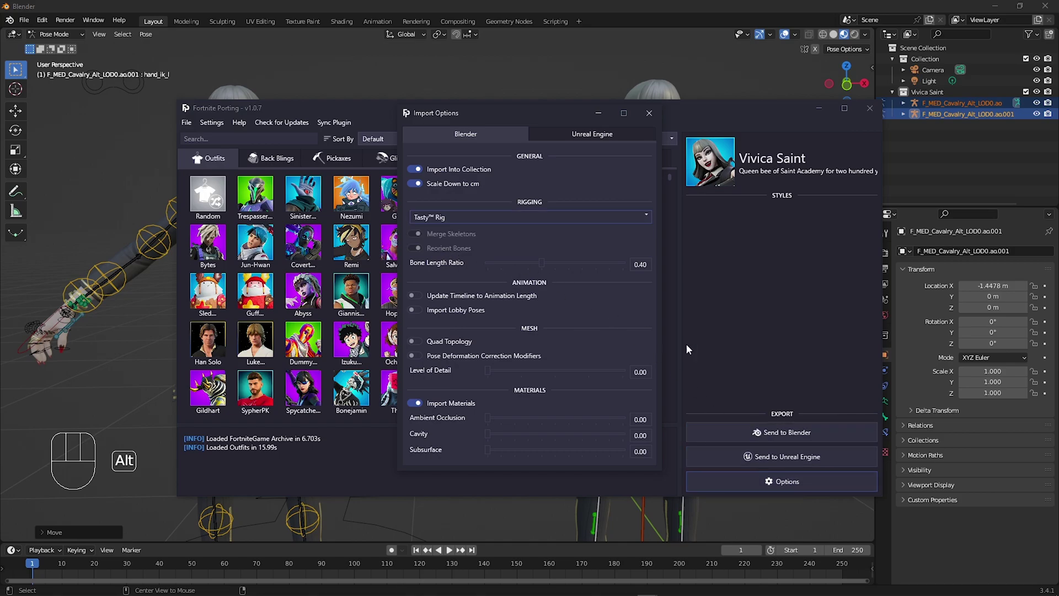
{"action": "left_click", "coordinate": [748, 427]}
{"action": "left_click", "coordinate": [499, 66]}
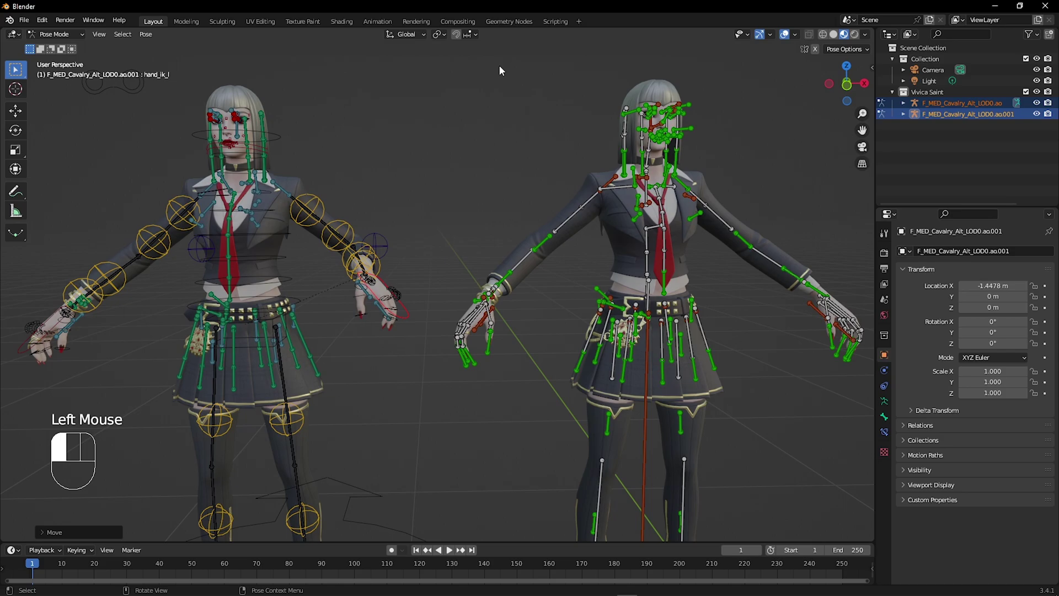
Move the newly imported Vivica Saint rig along the X axis to about 1.17 m, clear of the other two
{"action": "scroll", "coordinate": [555, 328], "scroll_direction": "down", "scroll_amount": 3}
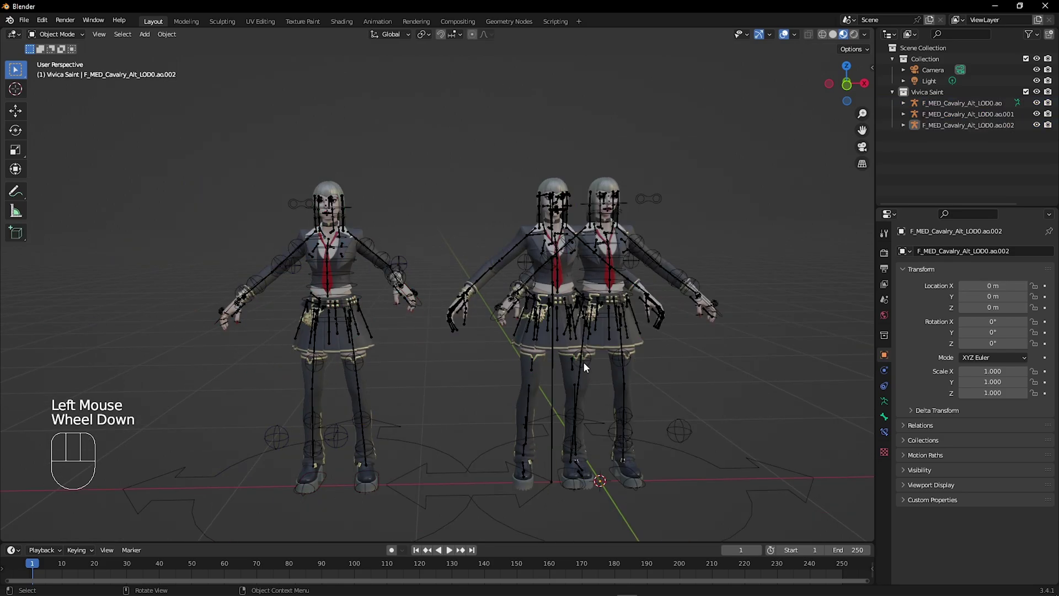
{"action": "left_click", "coordinate": [735, 468]}
{"action": "key", "text": "g"}
{"action": "key", "text": "z"}
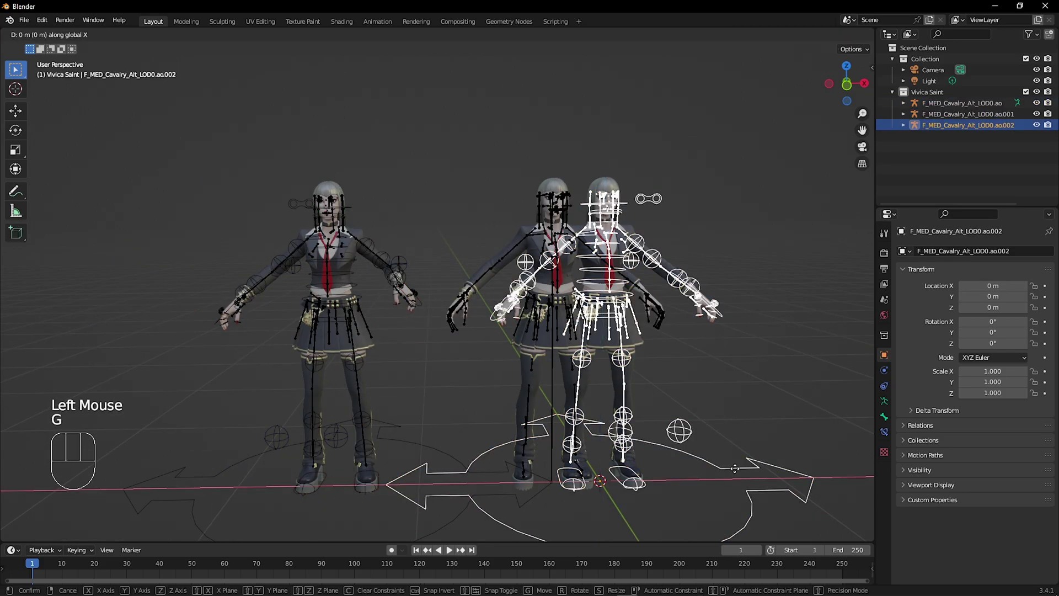
{"action": "left_click", "coordinate": [862, 466]}
{"action": "scroll", "coordinate": [736, 431], "scroll_direction": "up", "scroll_amount": 1, "text": "shift"}
{"action": "middle_click_drag", "start_coordinate": [736, 430], "coordinate": [518, 428], "text": "shift"}
{"action": "key", "text": "g"}
{"action": "left_click", "coordinate": [607, 426]}
Switch the new Vivica Saint rig to Pose Mode and start moving its left arm control
{"action": "key", "text": "ctrl+Tab"}
{"action": "left_click", "coordinate": [660, 280]}
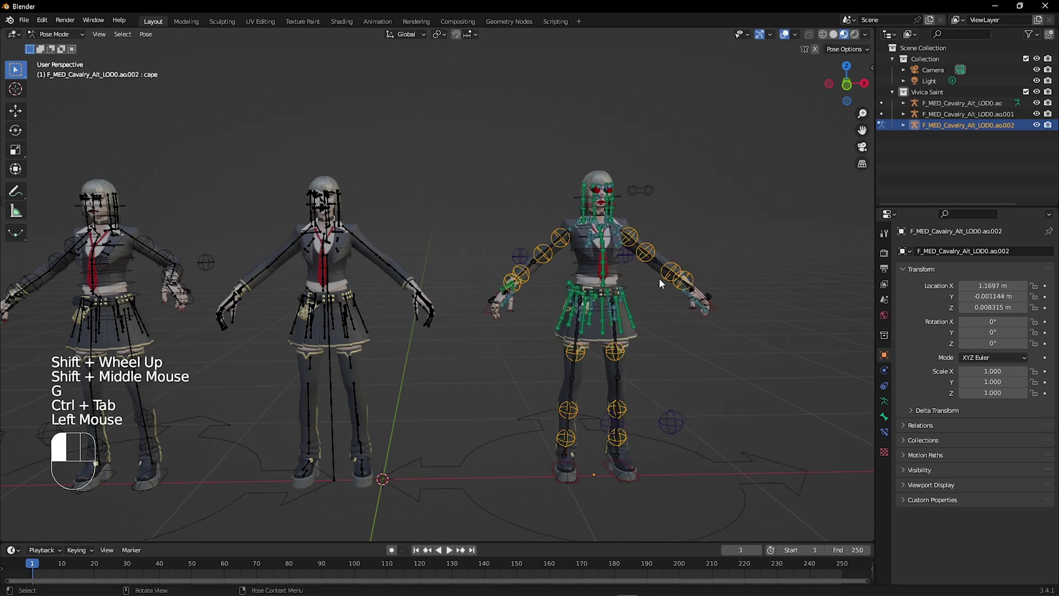
{"action": "scroll", "coordinate": [660, 283], "scroll_direction": "up", "scroll_amount": 1}
{"action": "middle_click_drag", "start_coordinate": [660, 284], "coordinate": [678, 359], "text": "shift"}
{"action": "left_click", "coordinate": [679, 359]}
{"action": "key", "text": "g"}
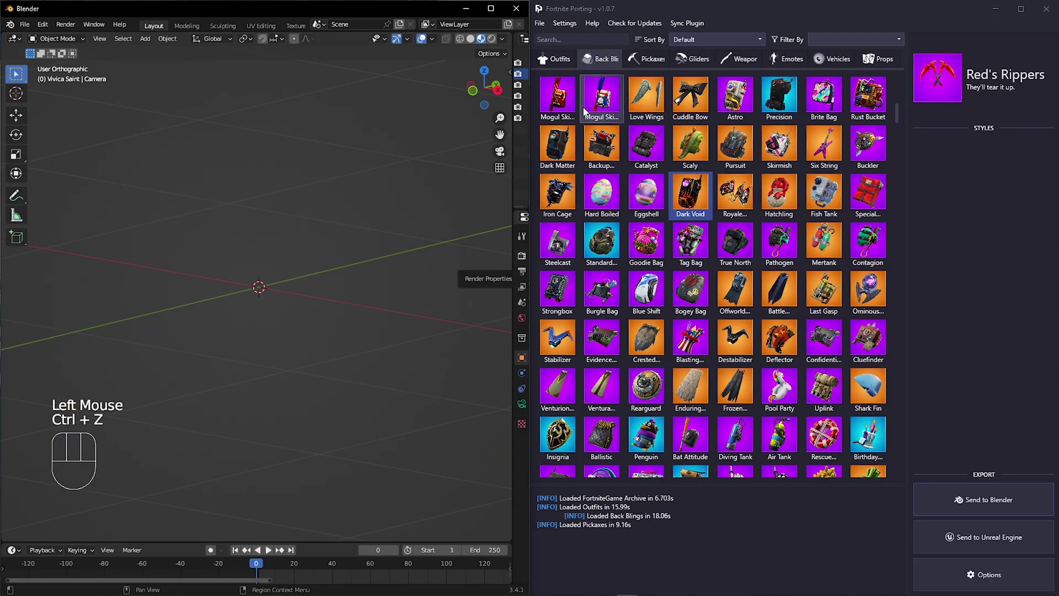
Send the Dark Void back bling to Blender, rotate it about the Z axis and undo it
{"action": "left_click", "coordinate": [730, 193]}
{"action": "left_click", "coordinate": [696, 194]}
{"action": "left_click", "coordinate": [992, 497]}
{"action": "left_click", "coordinate": [265, 287]}
{"action": "key", "text": "r"}
{"action": "key", "text": "z"}
{"action": "left_click", "coordinate": [374, 334]}
{"action": "left_click", "coordinate": [374, 334]}
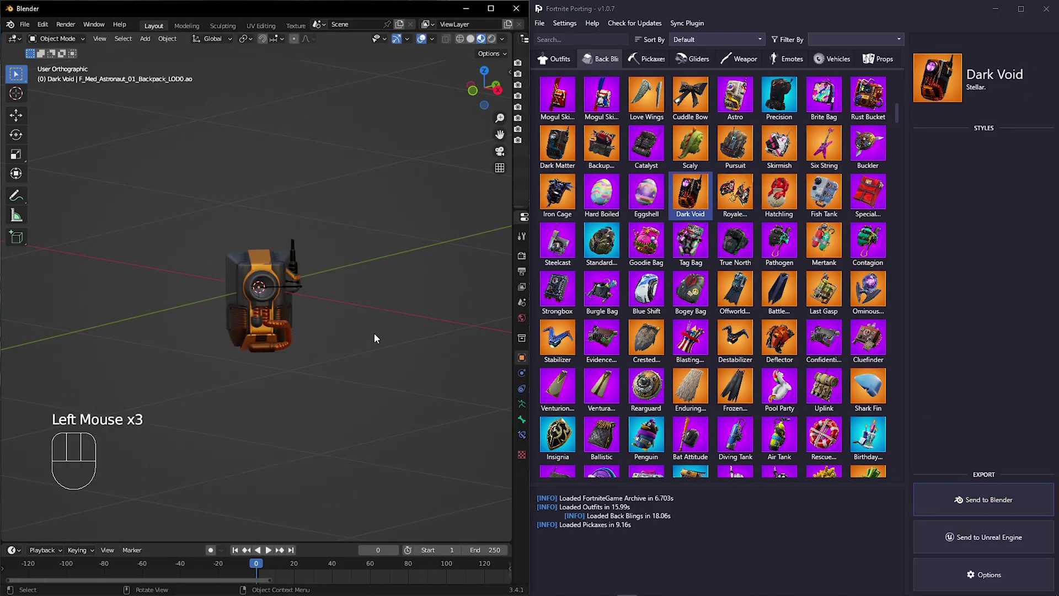
{"action": "key", "text": "ctrl+z"}
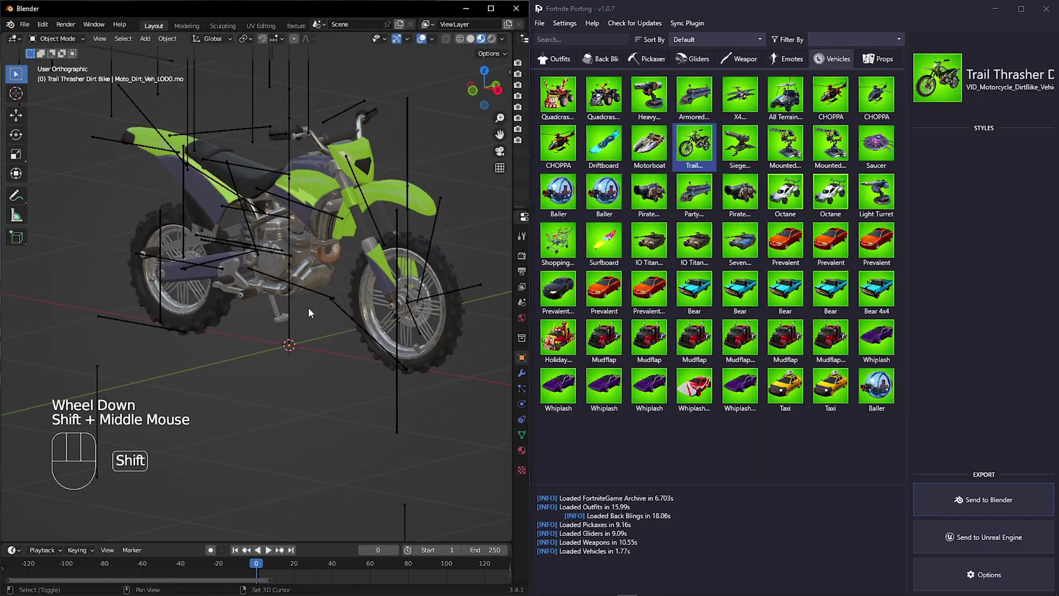
Review the rig types offered in Fortnite Porting's Blender import options and close the dialog
{"action": "double_click", "coordinate": [309, 307]}
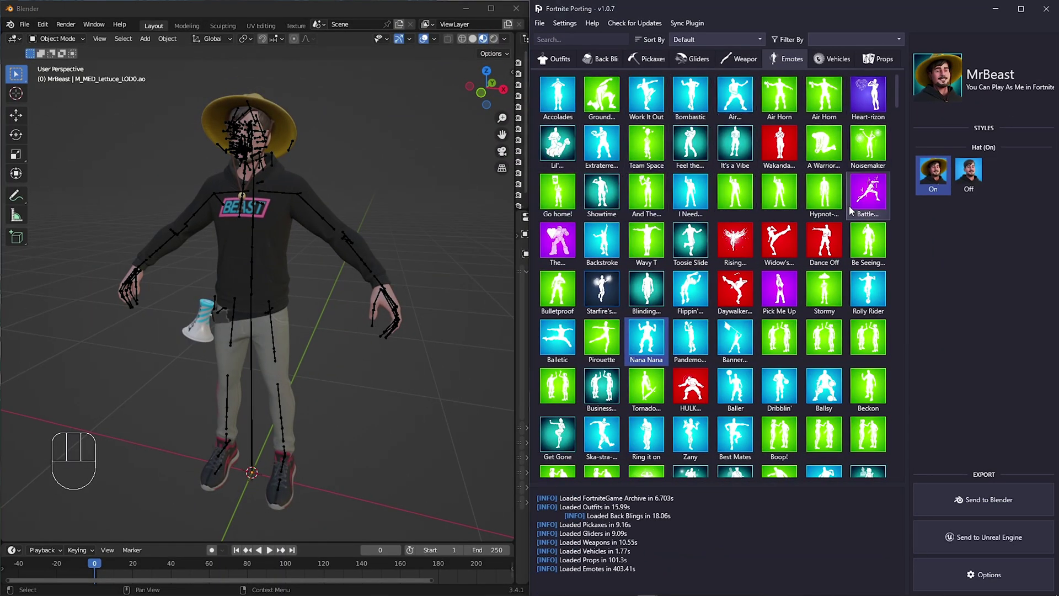
{"action": "left_click", "coordinate": [983, 574]}
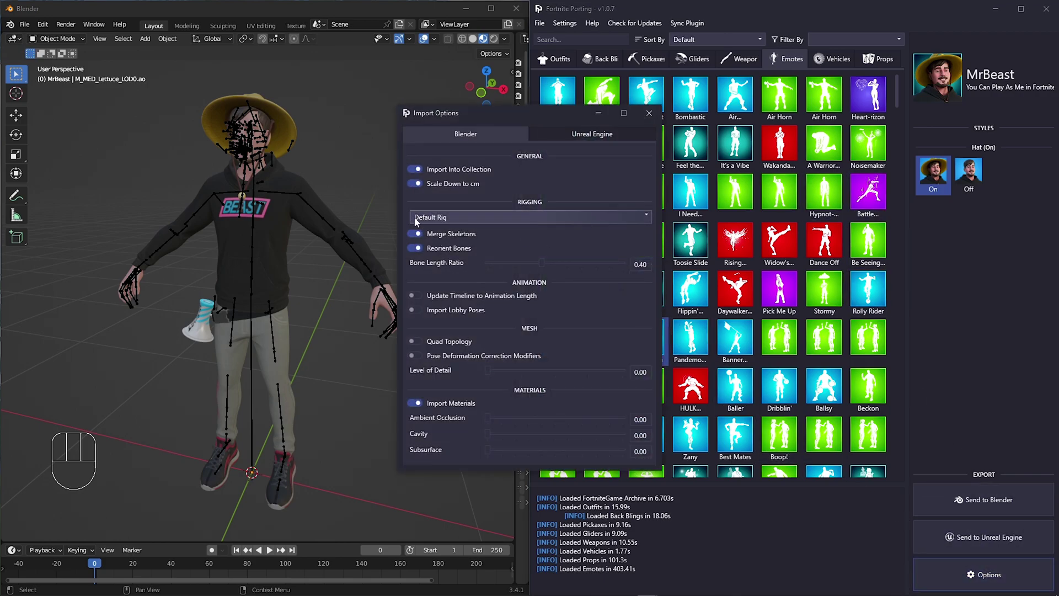
{"action": "left_click", "coordinate": [449, 217]}
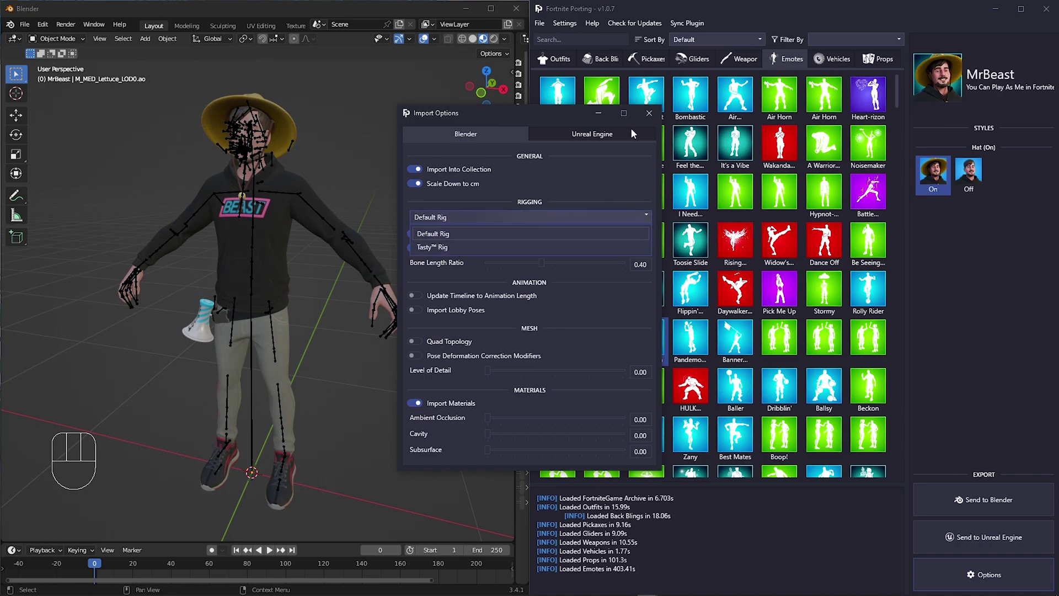
{"action": "left_click", "coordinate": [641, 119]}
{"action": "left_click", "coordinate": [646, 114]}
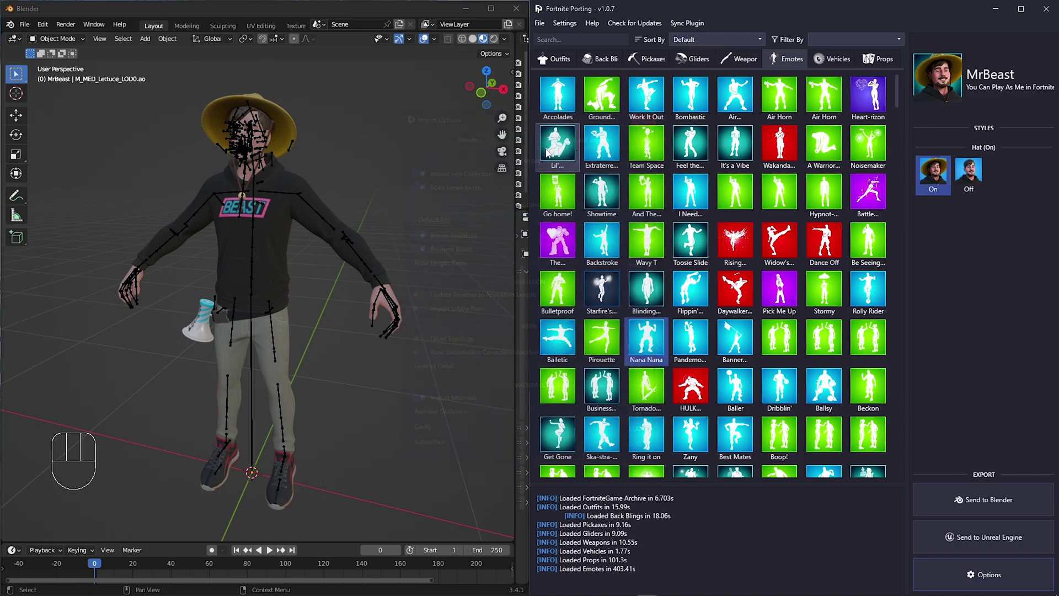
Select the MrBeast armature in Blender and send the Breakneck emote to it from Fortnite Porting
{"action": "left_click", "coordinate": [317, 216]}
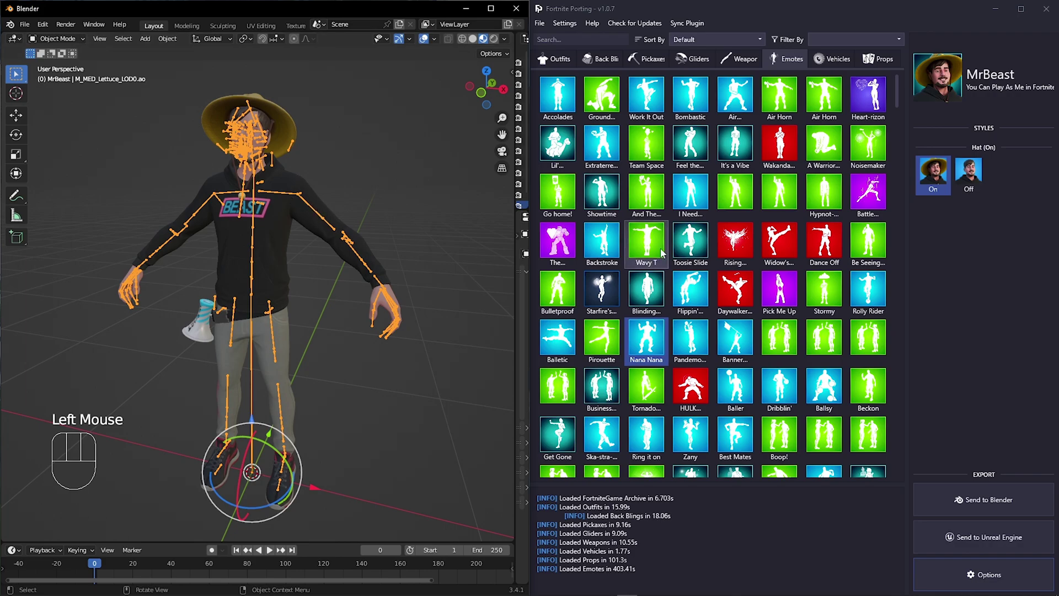
{"action": "scroll", "coordinate": [697, 171], "scroll_direction": "down", "scroll_amount": 10}
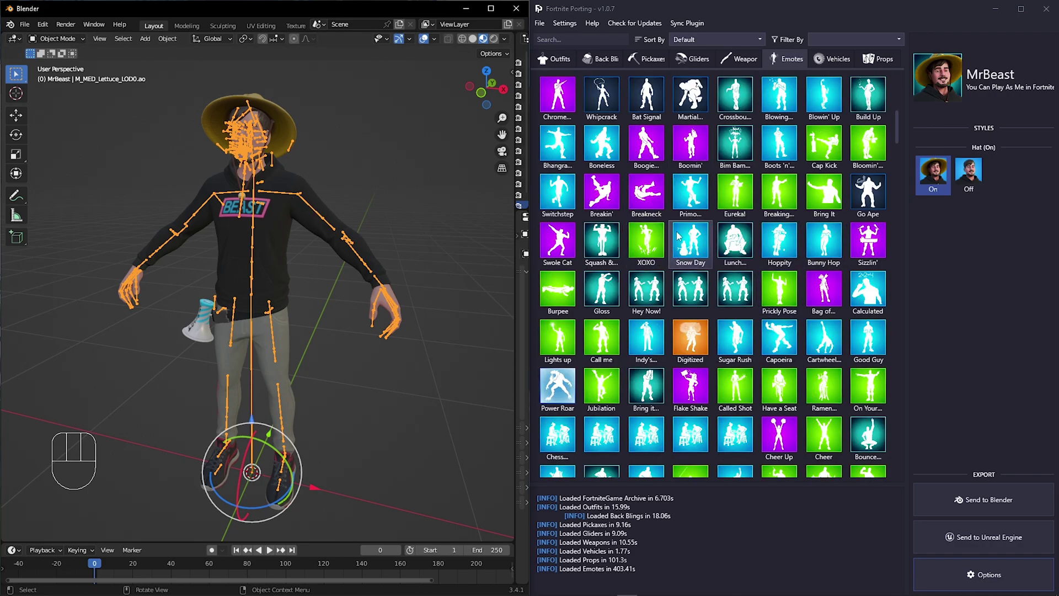
{"action": "left_click", "coordinate": [658, 202]}
{"action": "left_click", "coordinate": [979, 500]}
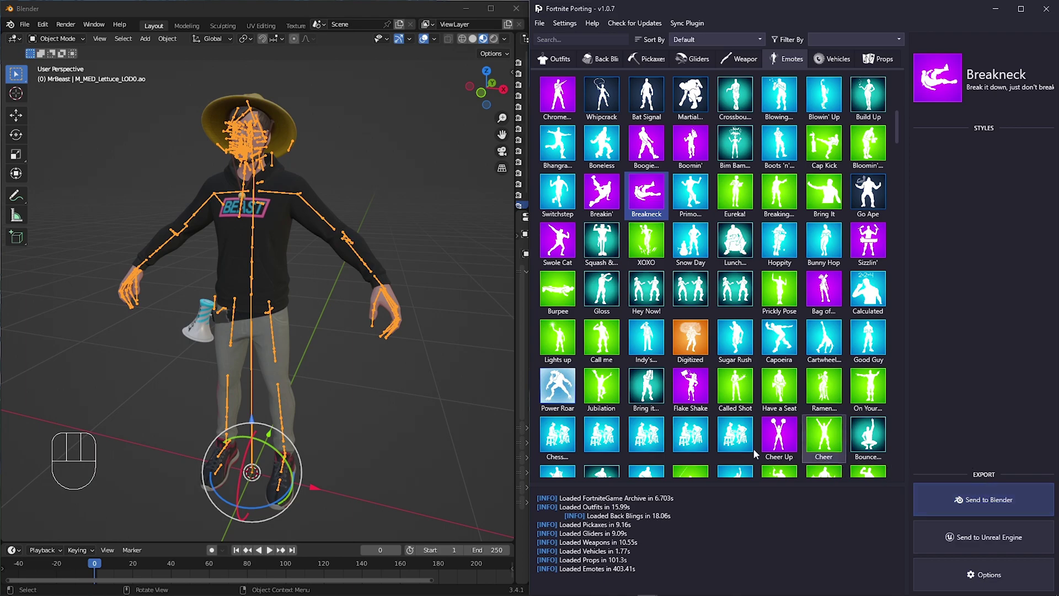
Play the Breakneck emote on the MrBeast model with the viewport overlays hidden
{"action": "middle_click_drag", "start_coordinate": [347, 398], "coordinate": [365, 377], "text": "shift"}
{"action": "scroll", "coordinate": [365, 380], "scroll_direction": "down", "scroll_amount": 2}
{"action": "left_click", "coordinate": [269, 550]}
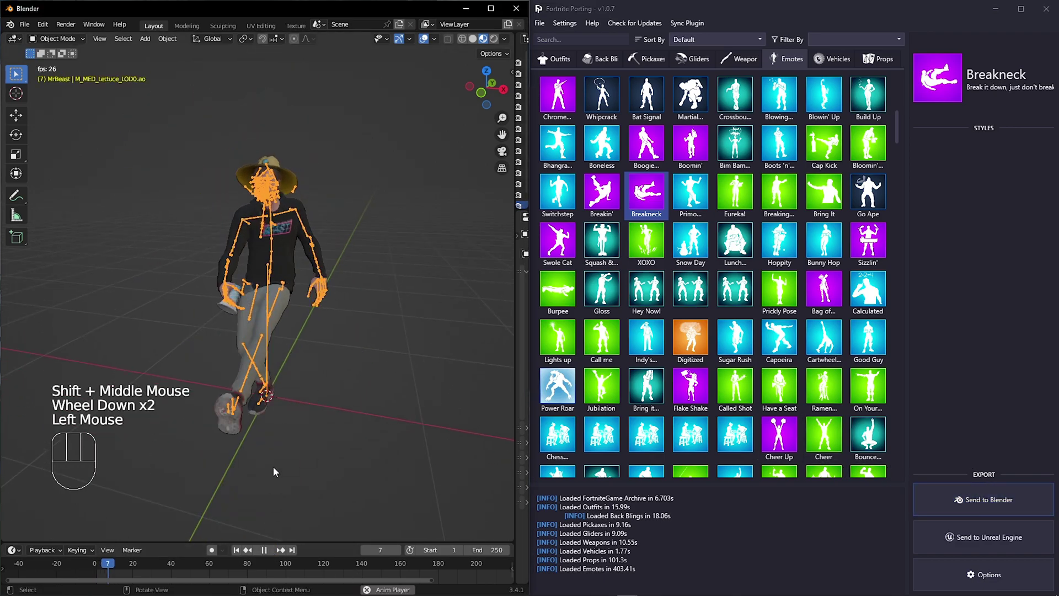
{"action": "key", "text": "space"}
{"action": "left_click", "coordinate": [424, 39]}
{"action": "key", "text": "space"}
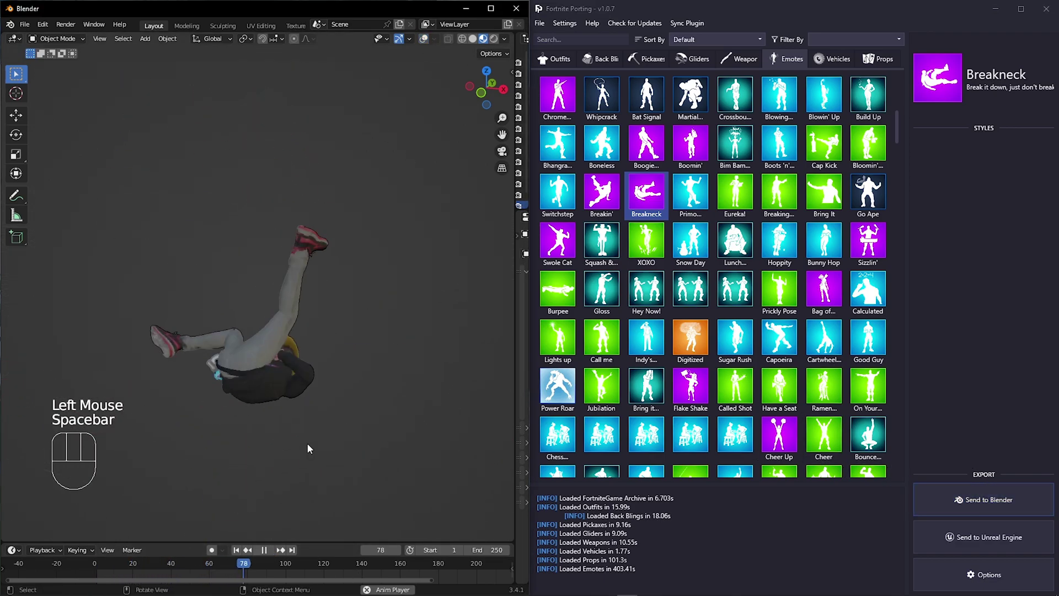
{"action": "middle_click_drag", "start_coordinate": [308, 444], "coordinate": [317, 392], "text": "shift"}
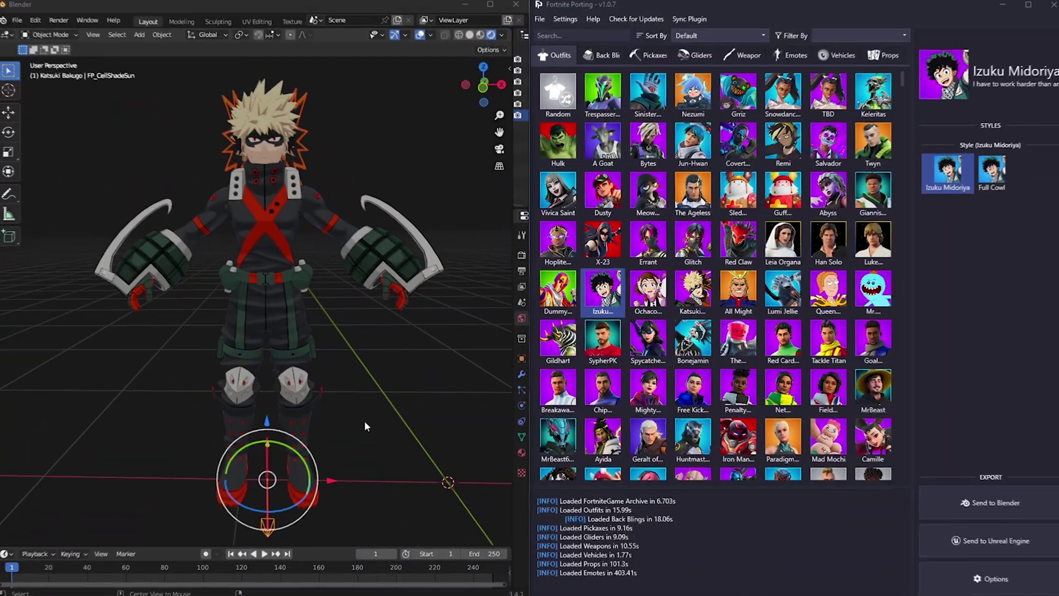
Move the FP_CellShadeSun light up beside the Katsuki Bakugo model's head and rotate it with the trackball rotation
{"action": "left_click", "coordinate": [365, 423]}
{"action": "left_click", "coordinate": [271, 499]}
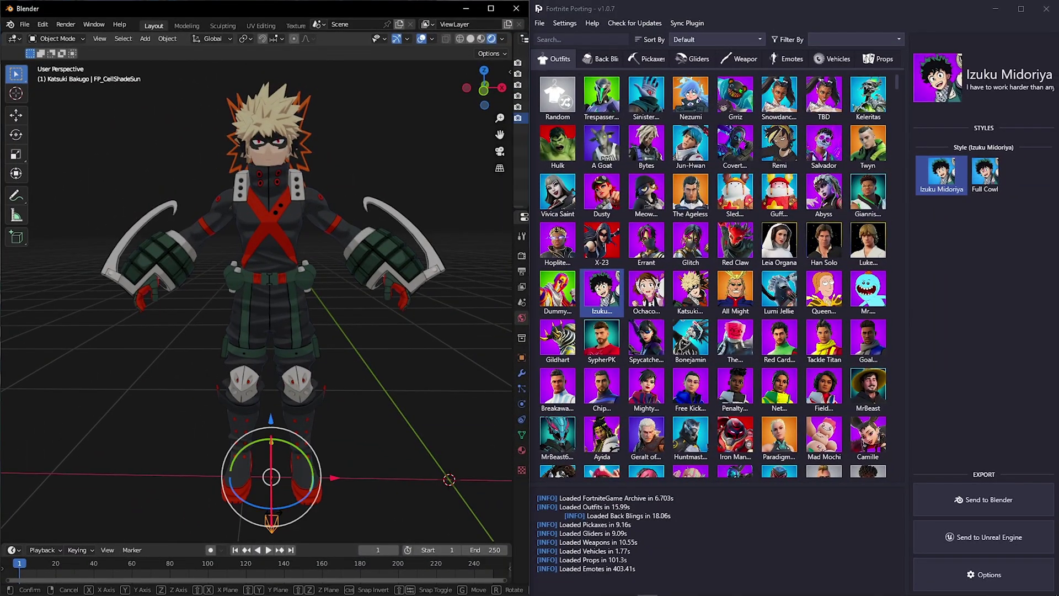
{"action": "key", "text": "r"}
{"action": "right_click", "coordinate": [274, 508]}
{"action": "key", "text": "g"}
{"action": "left_click", "coordinate": [165, 131]}
{"action": "key", "text": "r"}
{"action": "key", "text": "r"}
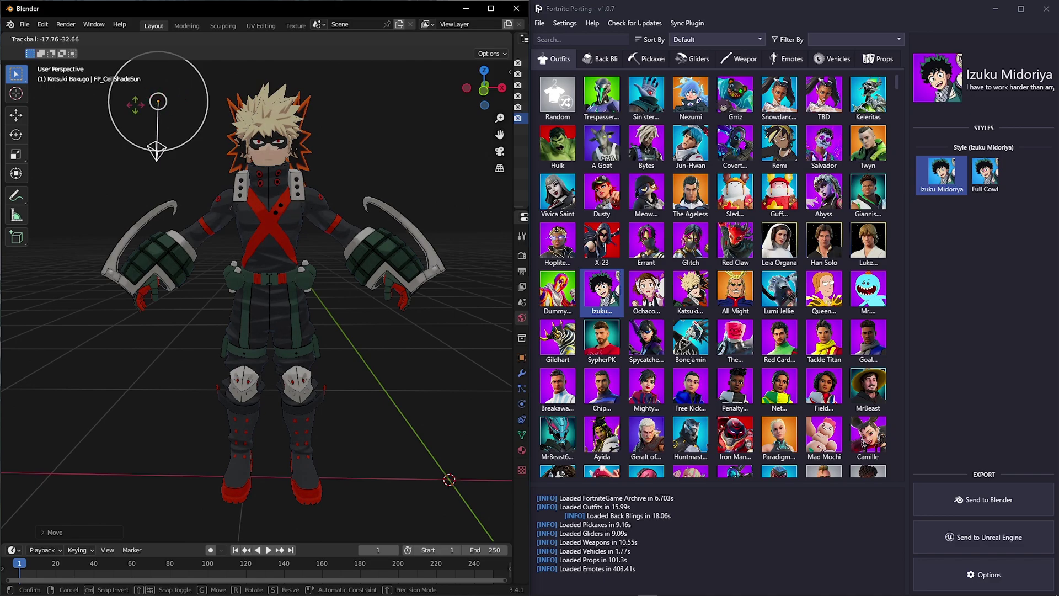
{"action": "left_click", "coordinate": [172, 132]}
{"action": "key", "text": "r"}
{"action": "right_click", "coordinate": [390, 172]}
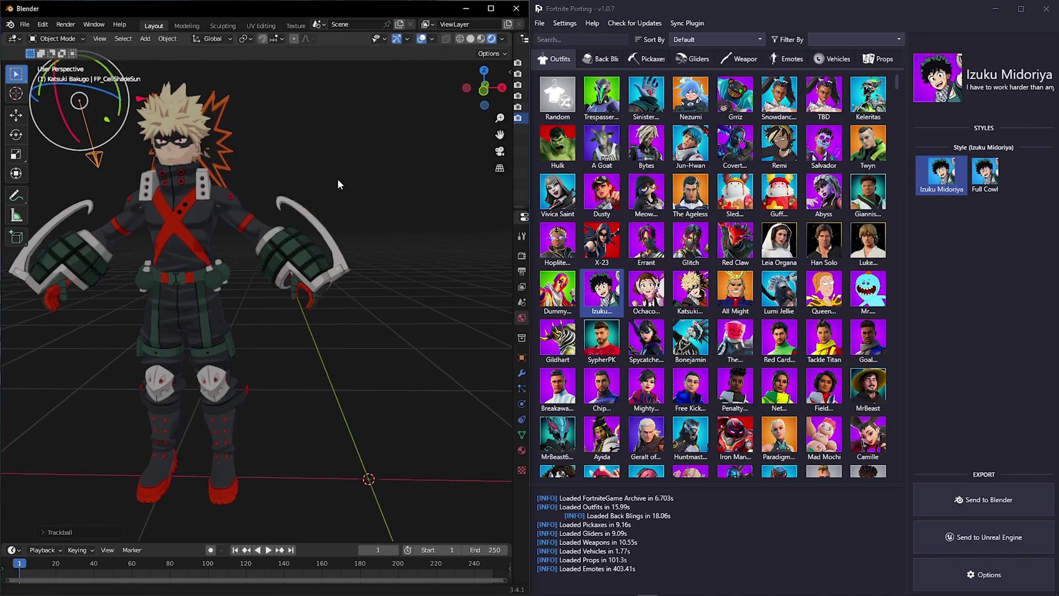
Check the update channel choices in Fortnite Porting's settings and close the dialog
{"action": "scroll", "coordinate": [337, 182], "scroll_direction": "down", "scroll_amount": 2}
{"action": "left_click", "coordinate": [560, 26]}
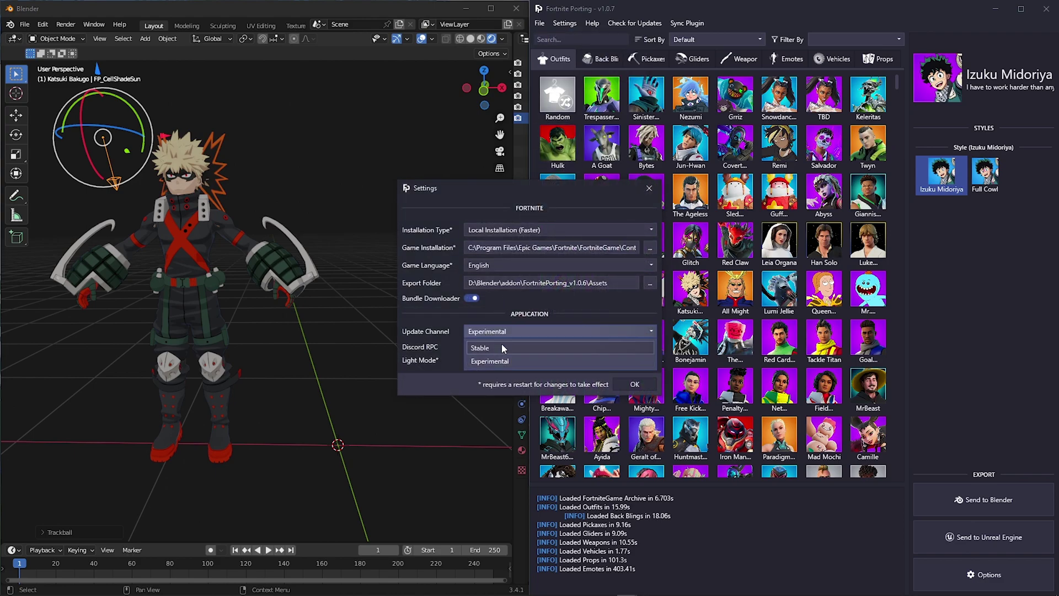
{"action": "left_click", "coordinate": [635, 385]}
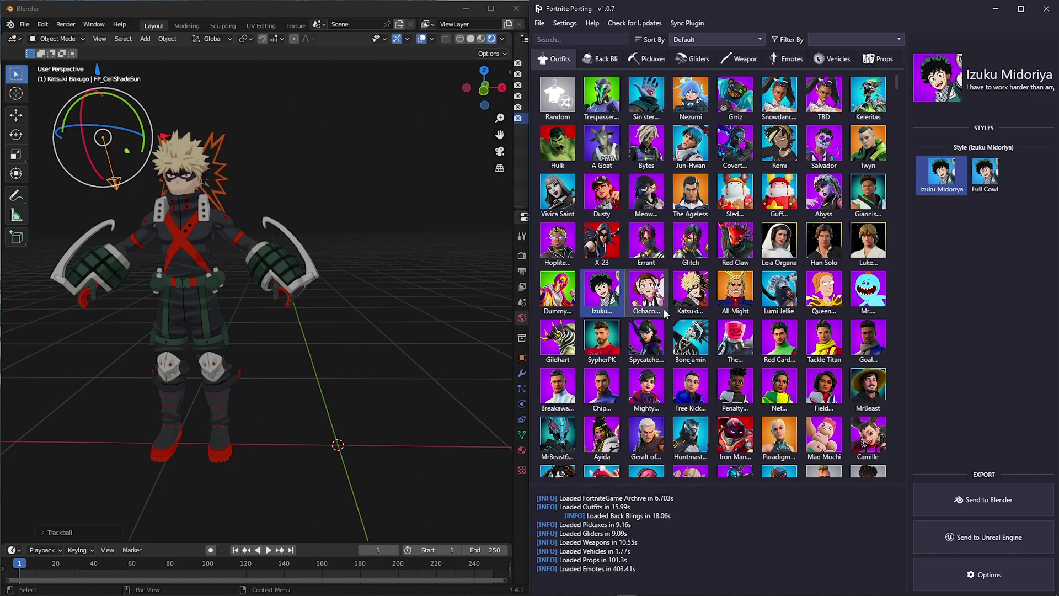
Select the imported Izuku Midoriya armature and move it along the X axis away from the Katsuki Bakugo model
{"action": "middle_click_drag", "start_coordinate": [354, 448], "coordinate": [300, 449], "text": "shift"}
{"action": "left_click", "coordinate": [300, 449]}
{"action": "key", "text": "g"}
{"action": "key", "text": "x"}
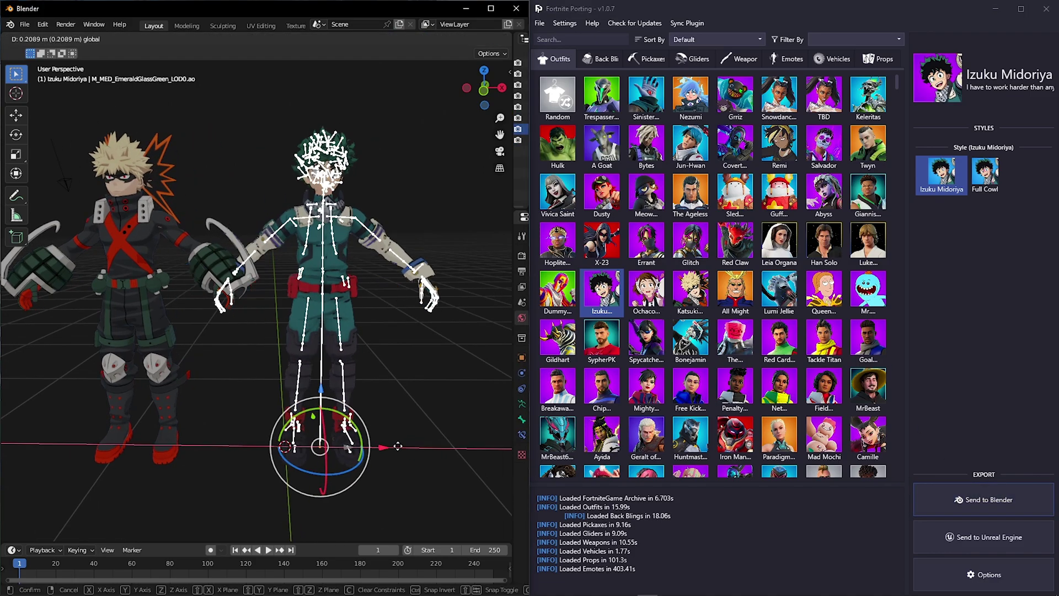
{"action": "left_click", "coordinate": [470, 447]}
Hide the Izuku Midoriya outfit's armature in the viewport
{"action": "left_click", "coordinate": [245, 368]}
{"action": "scroll", "coordinate": [381, 276], "scroll_direction": "up", "scroll_amount": 2}
{"action": "middle_click_drag", "start_coordinate": [381, 276], "coordinate": [326, 295], "text": "shift"}
{"action": "left_click", "coordinate": [329, 342]}
{"action": "scroll", "coordinate": [298, 329], "scroll_direction": "down", "scroll_amount": 1}
{"action": "key", "text": "h"}
{"action": "scroll", "coordinate": [220, 209], "scroll_direction": "down", "scroll_amount": 2}
{"action": "middle_click_drag", "start_coordinate": [191, 199], "coordinate": [260, 225], "text": "shift"}
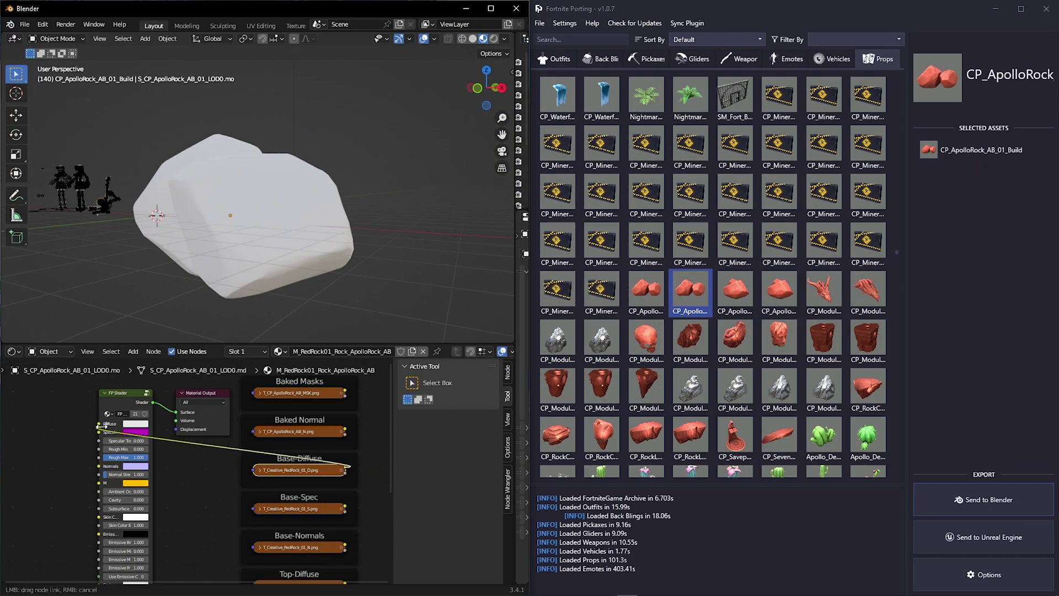
Connect the rock's Base Diffuse texture to the FP Shader's Diffuse input and its Baked Normal texture to Normals
{"action": "left_click_drag", "start_coordinate": [103, 425], "coordinate": [99, 424]}
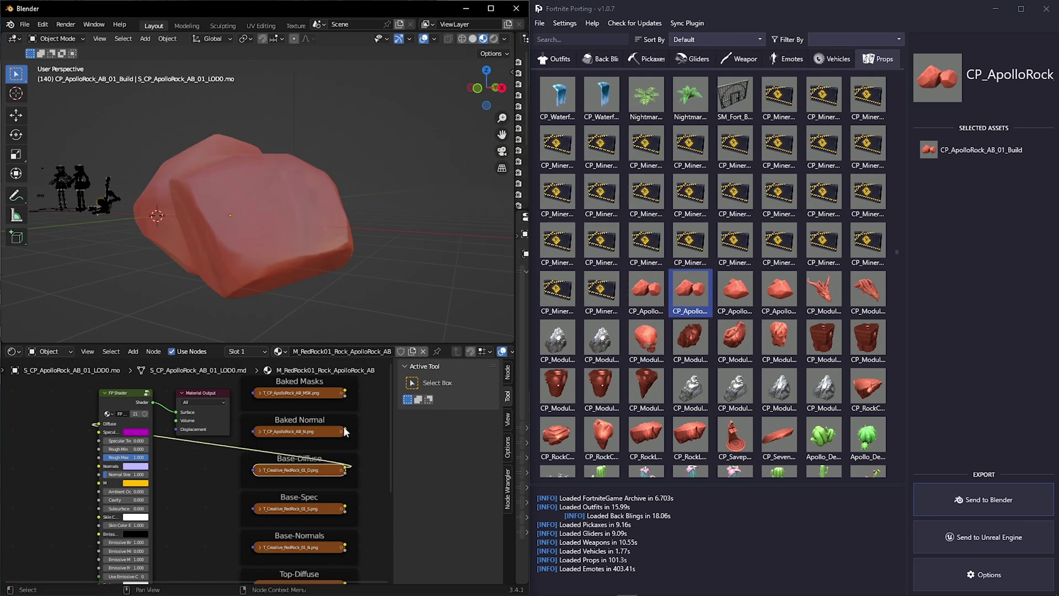
{"action": "left_click_drag", "start_coordinate": [86, 466], "coordinate": [97, 466]}
{"action": "scroll", "coordinate": [237, 287], "scroll_direction": "up", "scroll_amount": 3}
{"action": "middle_click_drag", "start_coordinate": [237, 288], "coordinate": [257, 247]}
{"action": "middle_click_drag", "start_coordinate": [353, 510], "coordinate": [306, 494]}
{"action": "scroll", "coordinate": [305, 494], "scroll_direction": "down", "scroll_amount": 1}
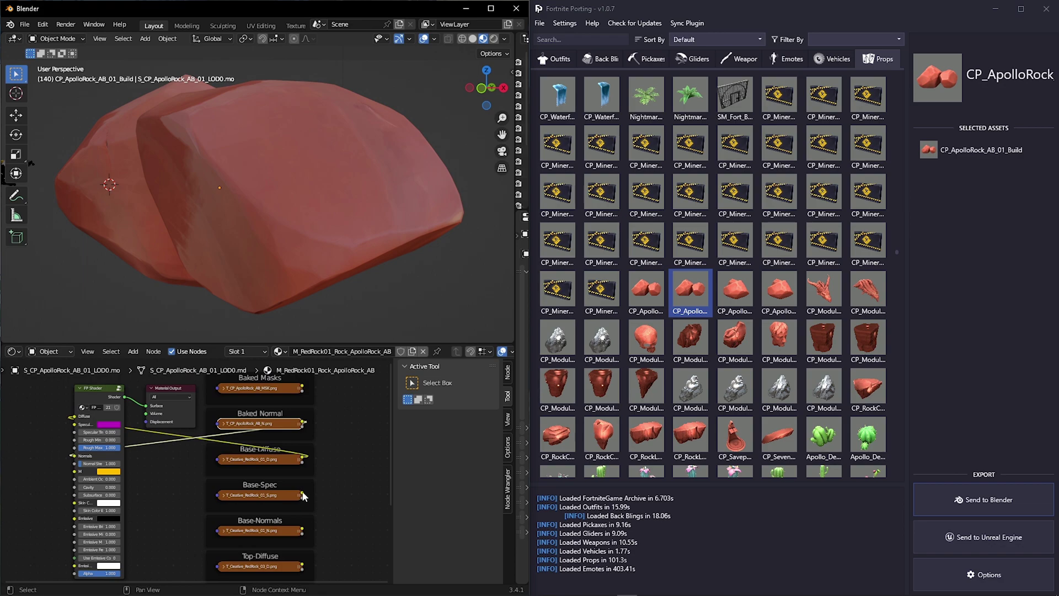
Connect the rock's Base-Spec texture to the shader's Specular Masks input and its Baked Masks texture to M
{"action": "left_click_drag", "start_coordinate": [302, 492], "coordinate": [75, 425]}
{"action": "middle_click_drag", "start_coordinate": [163, 336], "coordinate": [163, 345]}
{"action": "scroll", "coordinate": [327, 469], "scroll_direction": "up", "scroll_amount": 1}
{"action": "mouse_move", "coordinate": [327, 468]}
{"action": "middle_mouse_down"}
{"action": "mouse_move", "coordinate": [338, 480]}
{"action": "mouse_move", "coordinate": [321, 468]}
{"action": "middle_mouse_up"}
{"action": "left_click_drag", "start_coordinate": [296, 378], "coordinate": [49, 471]}
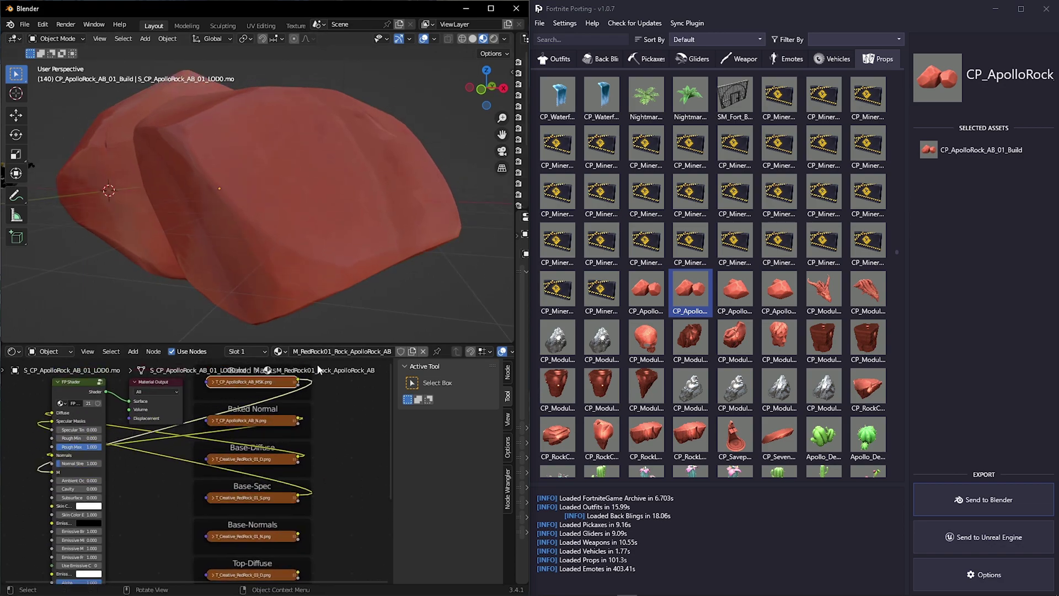
{"action": "middle_click_drag", "start_coordinate": [324, 542], "coordinate": [315, 503]}
{"action": "middle_click_drag", "start_coordinate": [273, 181], "coordinate": [283, 254]}
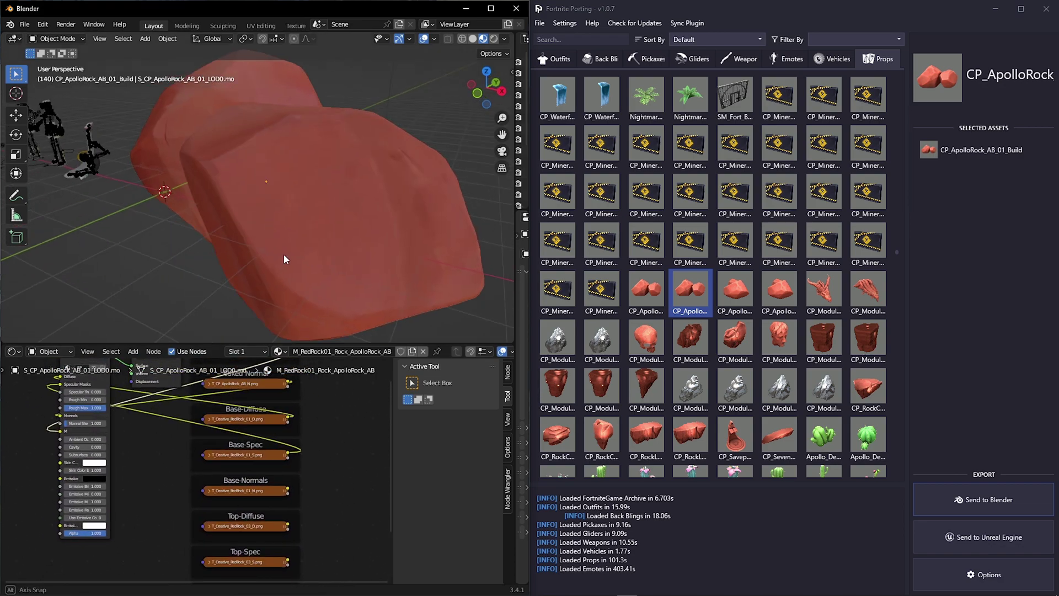
{"action": "scroll", "coordinate": [283, 254], "scroll_direction": "down", "scroll_amount": 1}
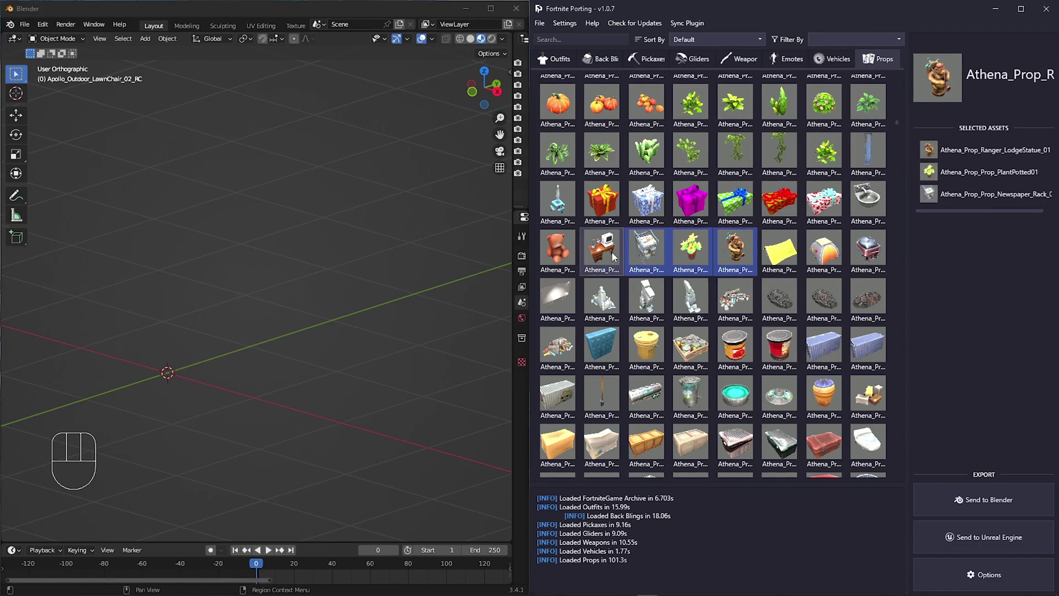
Send the selected lodge statue, potted plant, newspaper rack and desk computer props to Blender and inspect them
{"action": "left_click", "coordinate": [965, 504]}
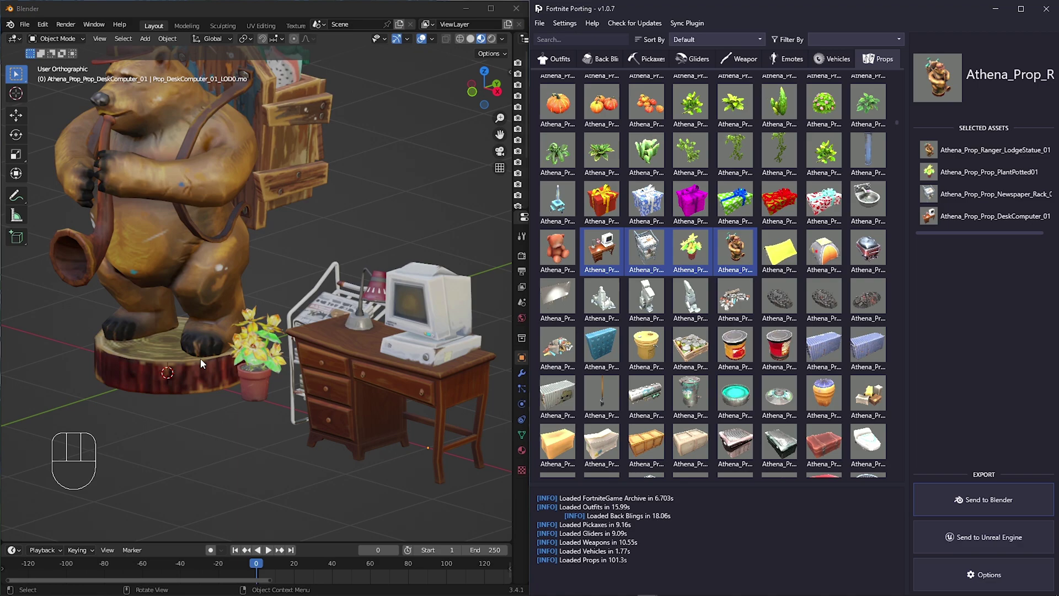
{"action": "scroll", "coordinate": [200, 359], "scroll_direction": "down", "scroll_amount": 2}
{"action": "middle_click_drag", "start_coordinate": [254, 352], "coordinate": [296, 346]}
{"action": "scroll", "coordinate": [347, 346], "scroll_direction": "up", "scroll_amount": 2}
{"action": "middle_click_drag", "start_coordinate": [361, 345], "coordinate": [297, 319], "text": "shift"}
{"action": "scroll", "coordinate": [284, 324], "scroll_direction": "down", "scroll_amount": 2}
{"action": "scroll", "coordinate": [292, 324], "scroll_direction": "up", "scroll_amount": 1}
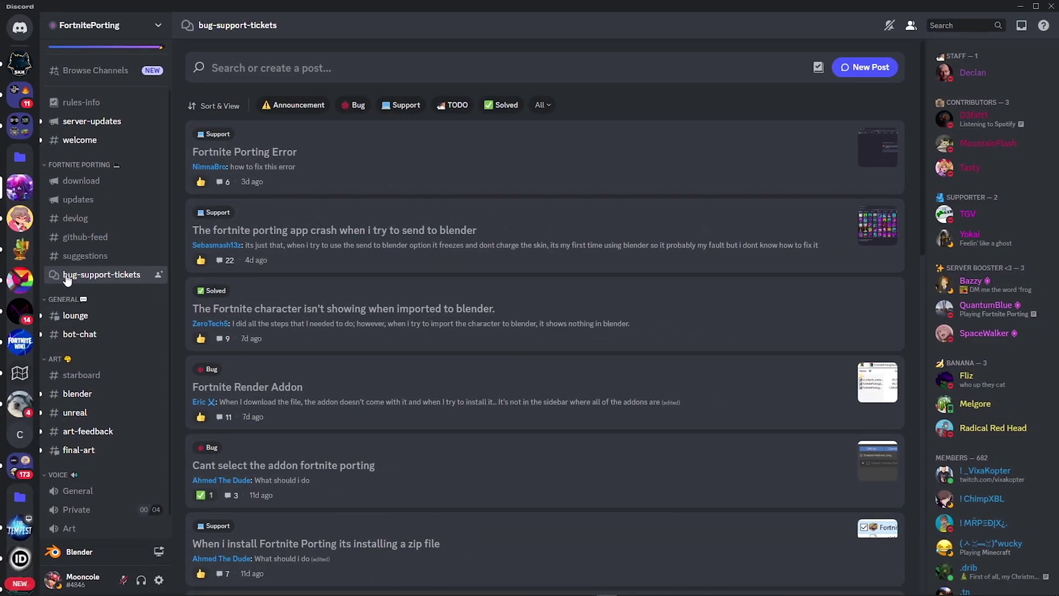
Search the FortnitePorting Discord server's bug-support-tickets posts for "fortnite porting cra"
{"action": "left_click", "coordinate": [234, 70]}
{"action": "type", "text": "for"}
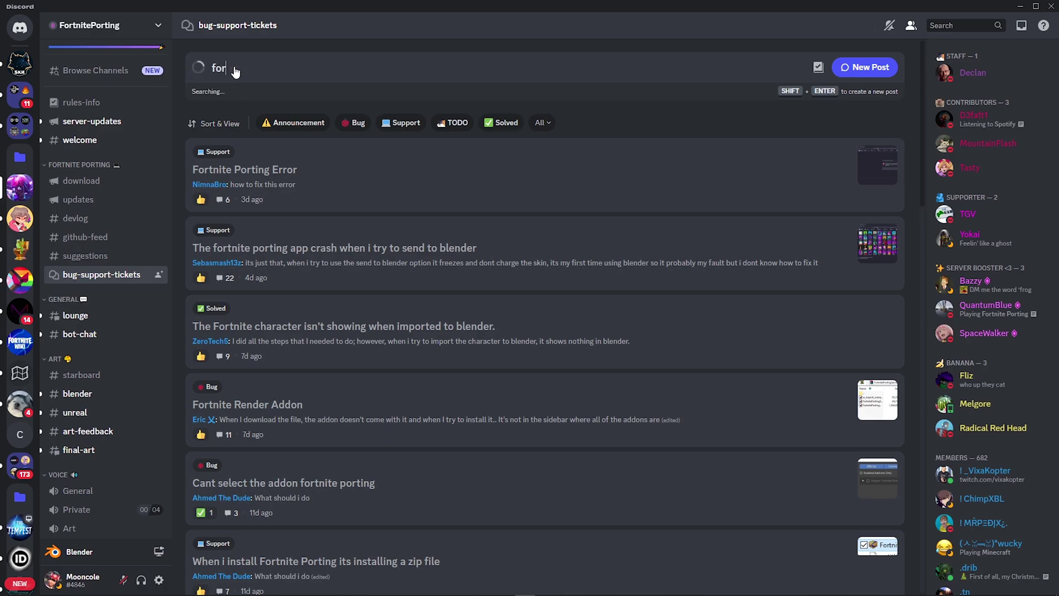
{"action": "type", "text": "tnite porting cra"}
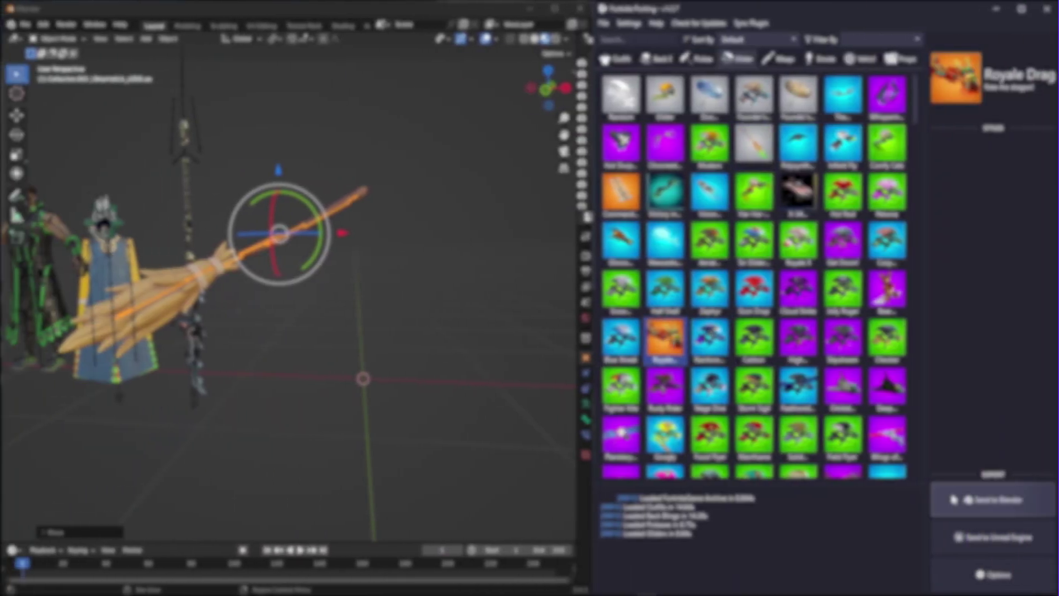
Send the Royale Dragon glider from Fortnite Porting to Blender
{"action": "left_click", "coordinate": [952, 499]}
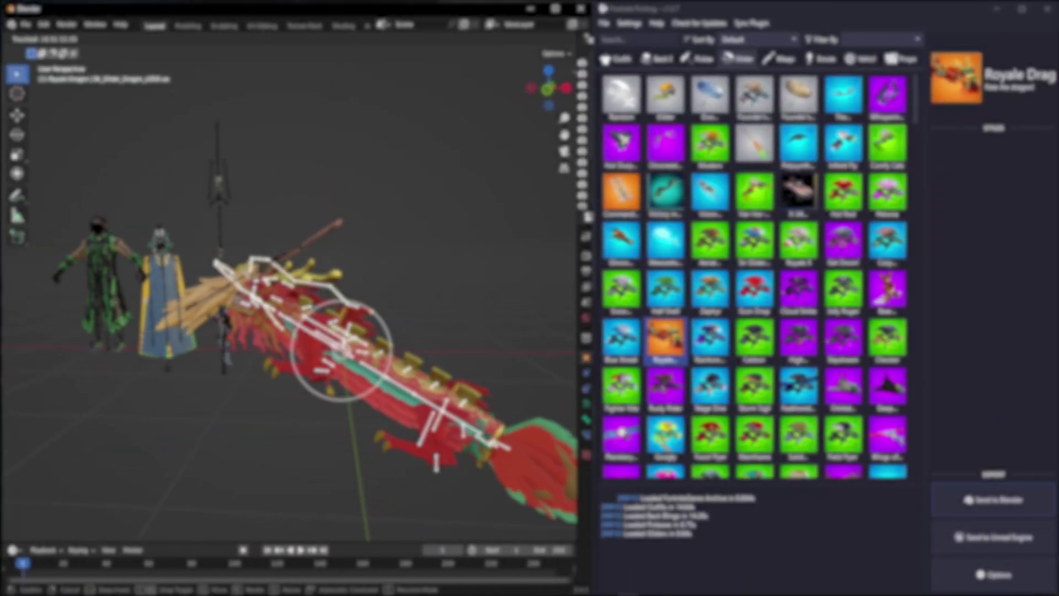